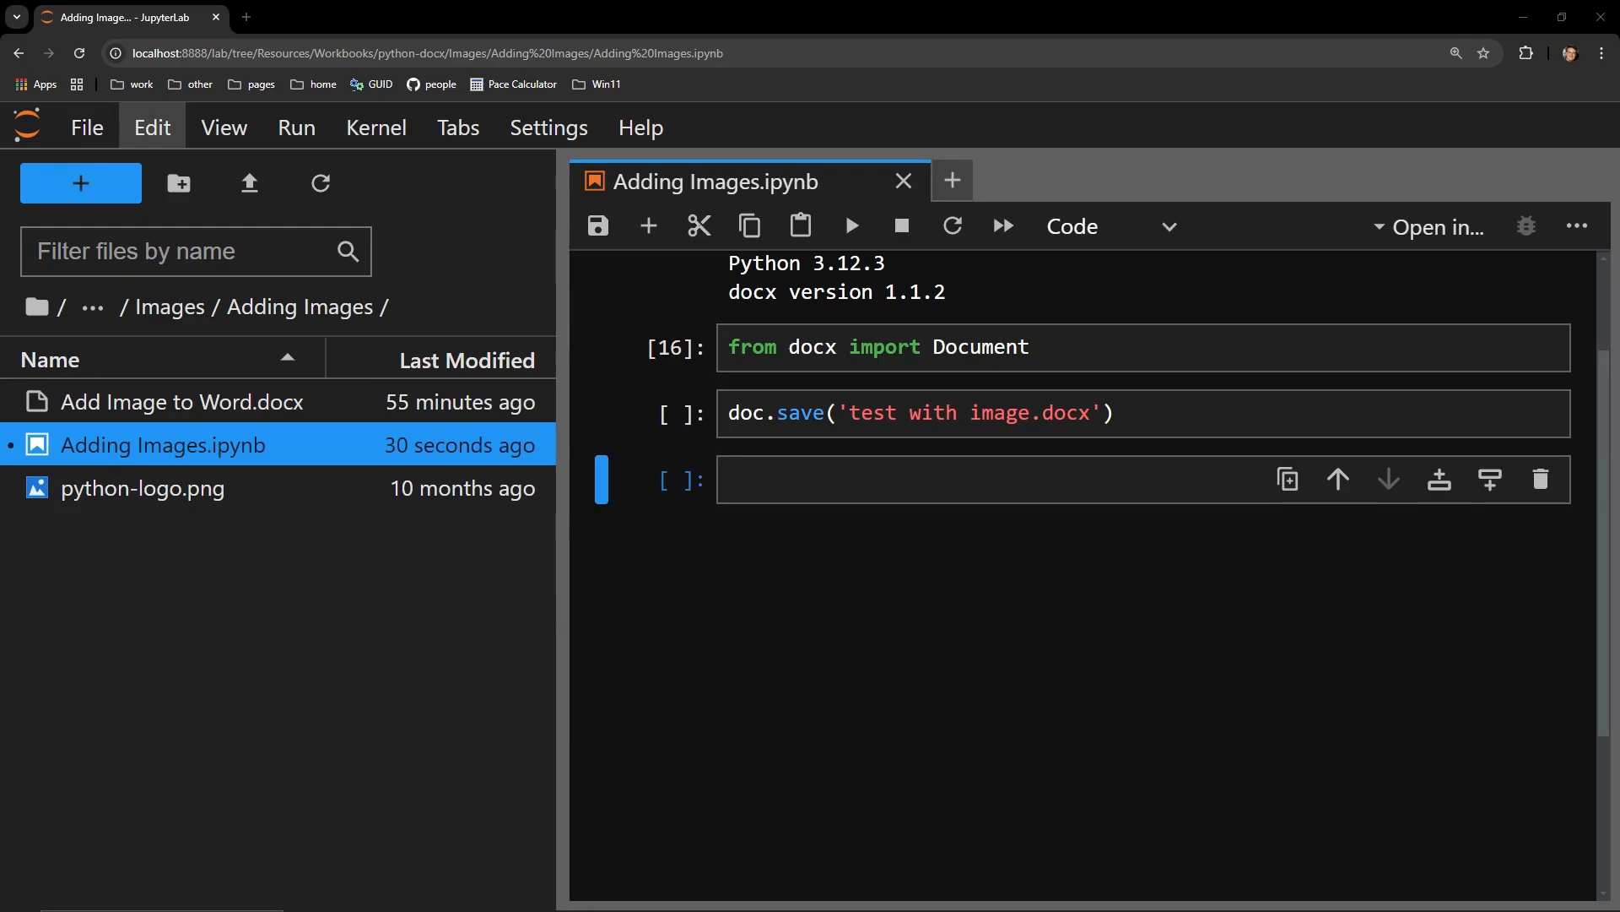
Step: Re-run the 'from docx import Document' import cell
left_click(776, 347)
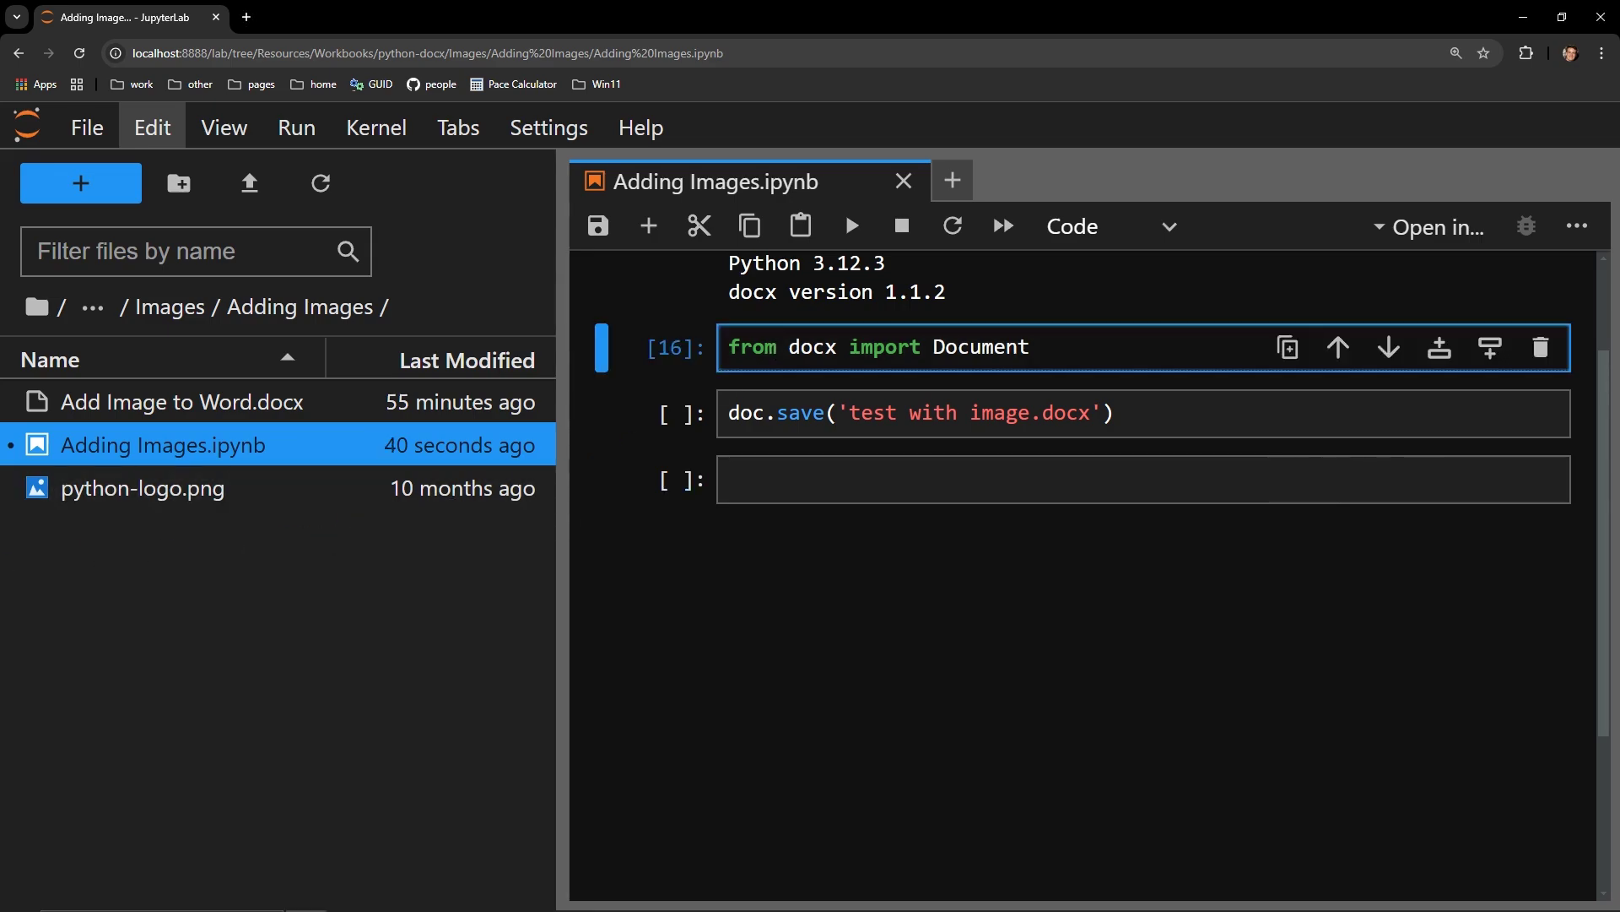
key("shift+Return")
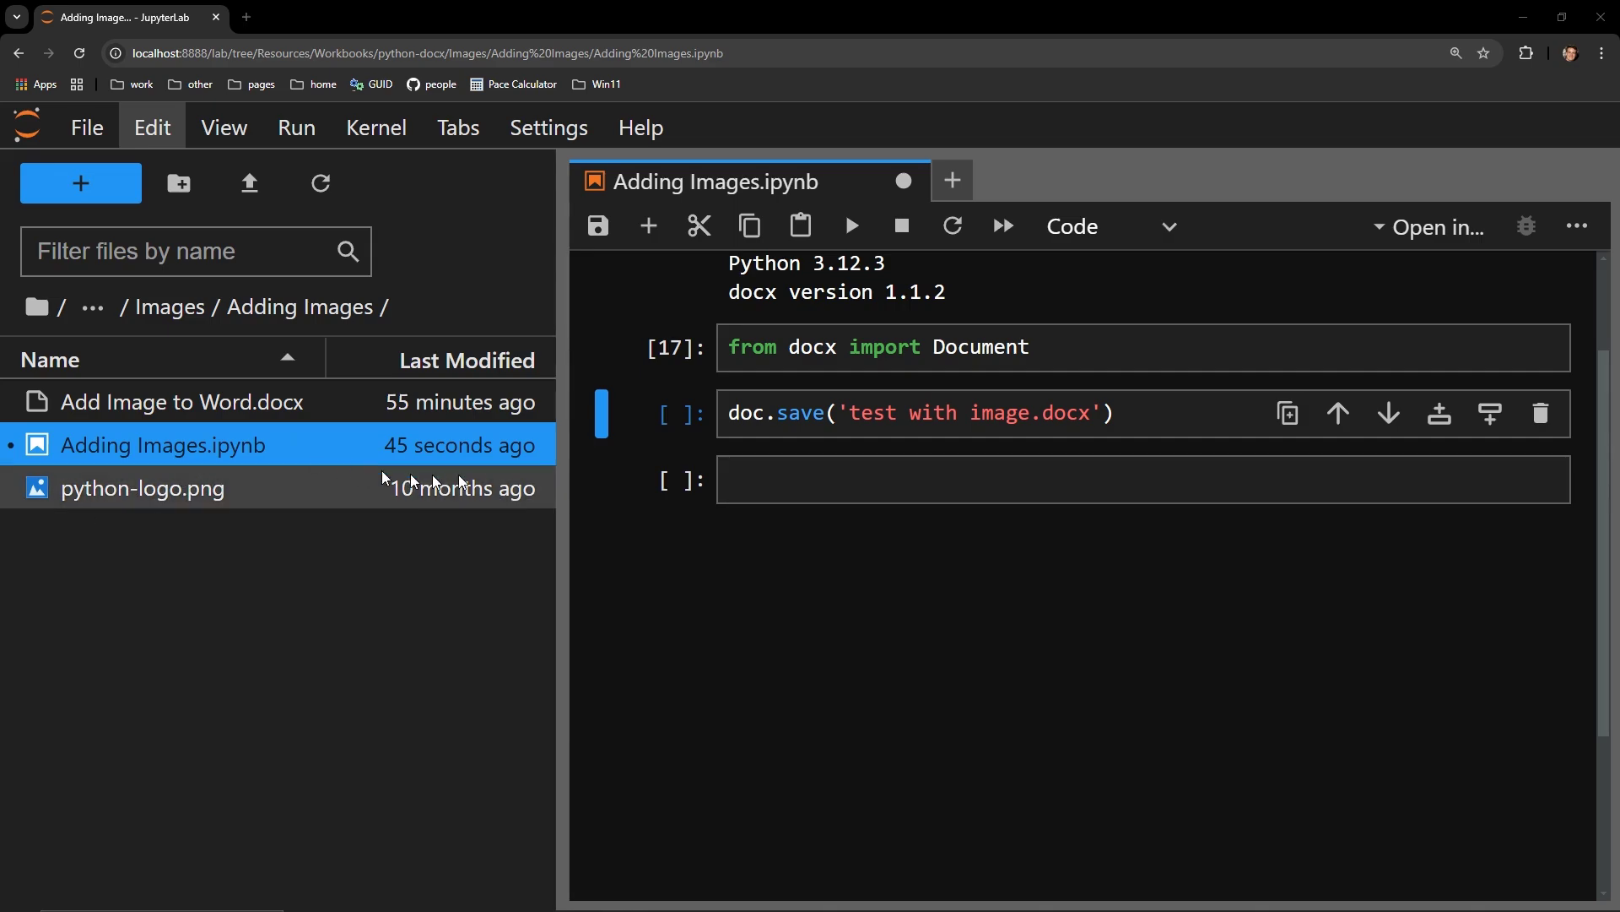
Step: Run doc = Document() and write doc.add_picture('python-logo.png') in the next cell
left_click(820, 479)
type("doc = Document()")
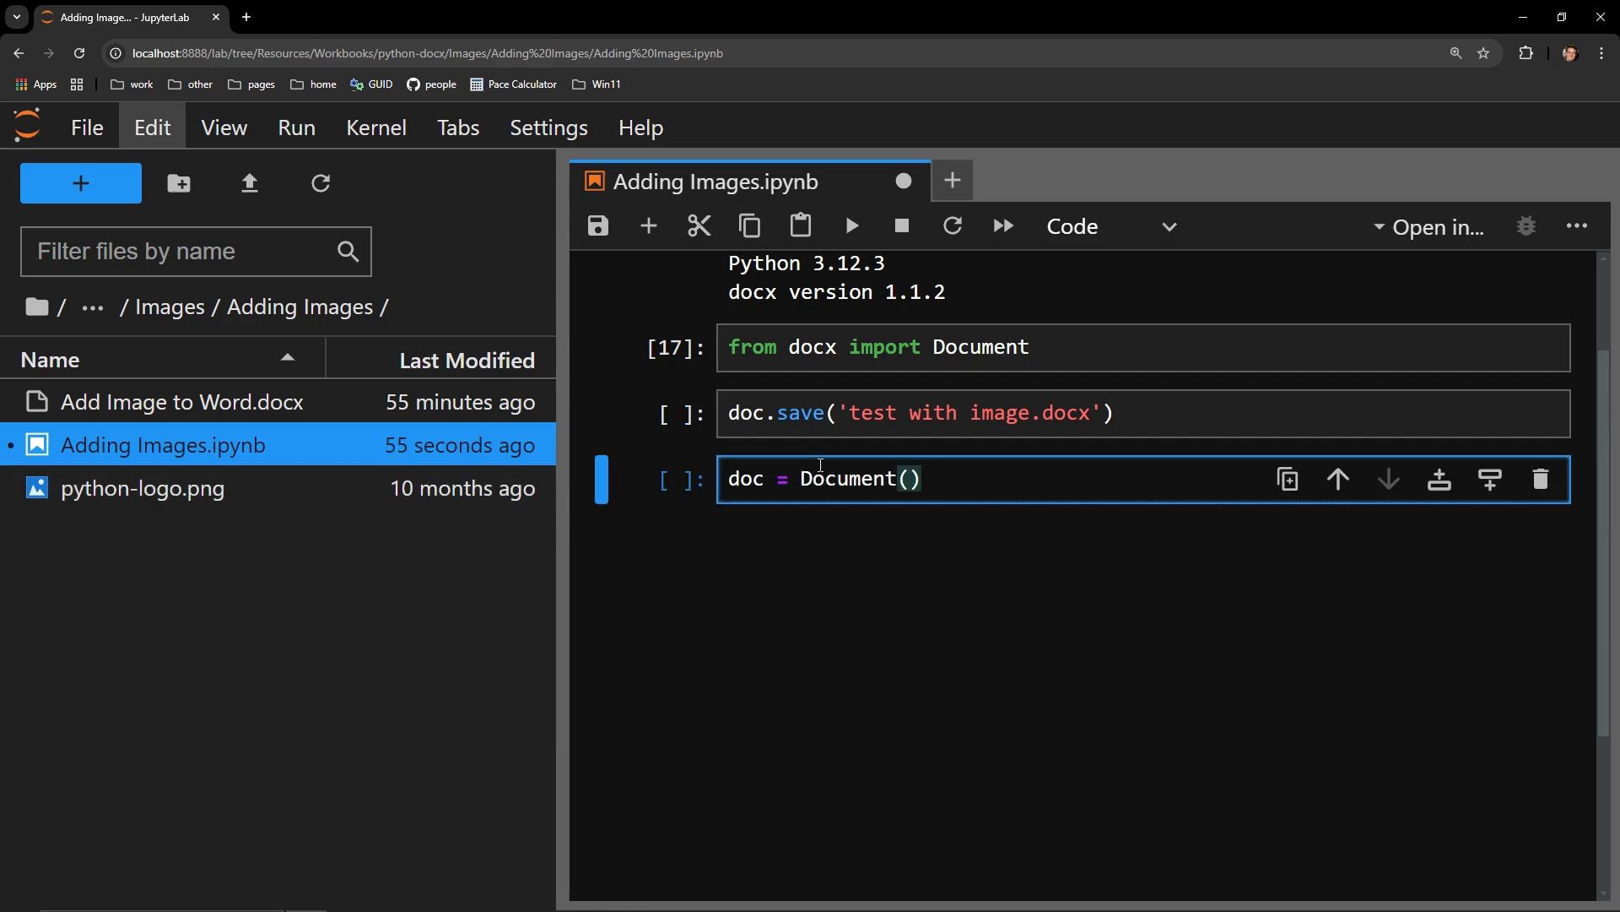
key("shift+Return")
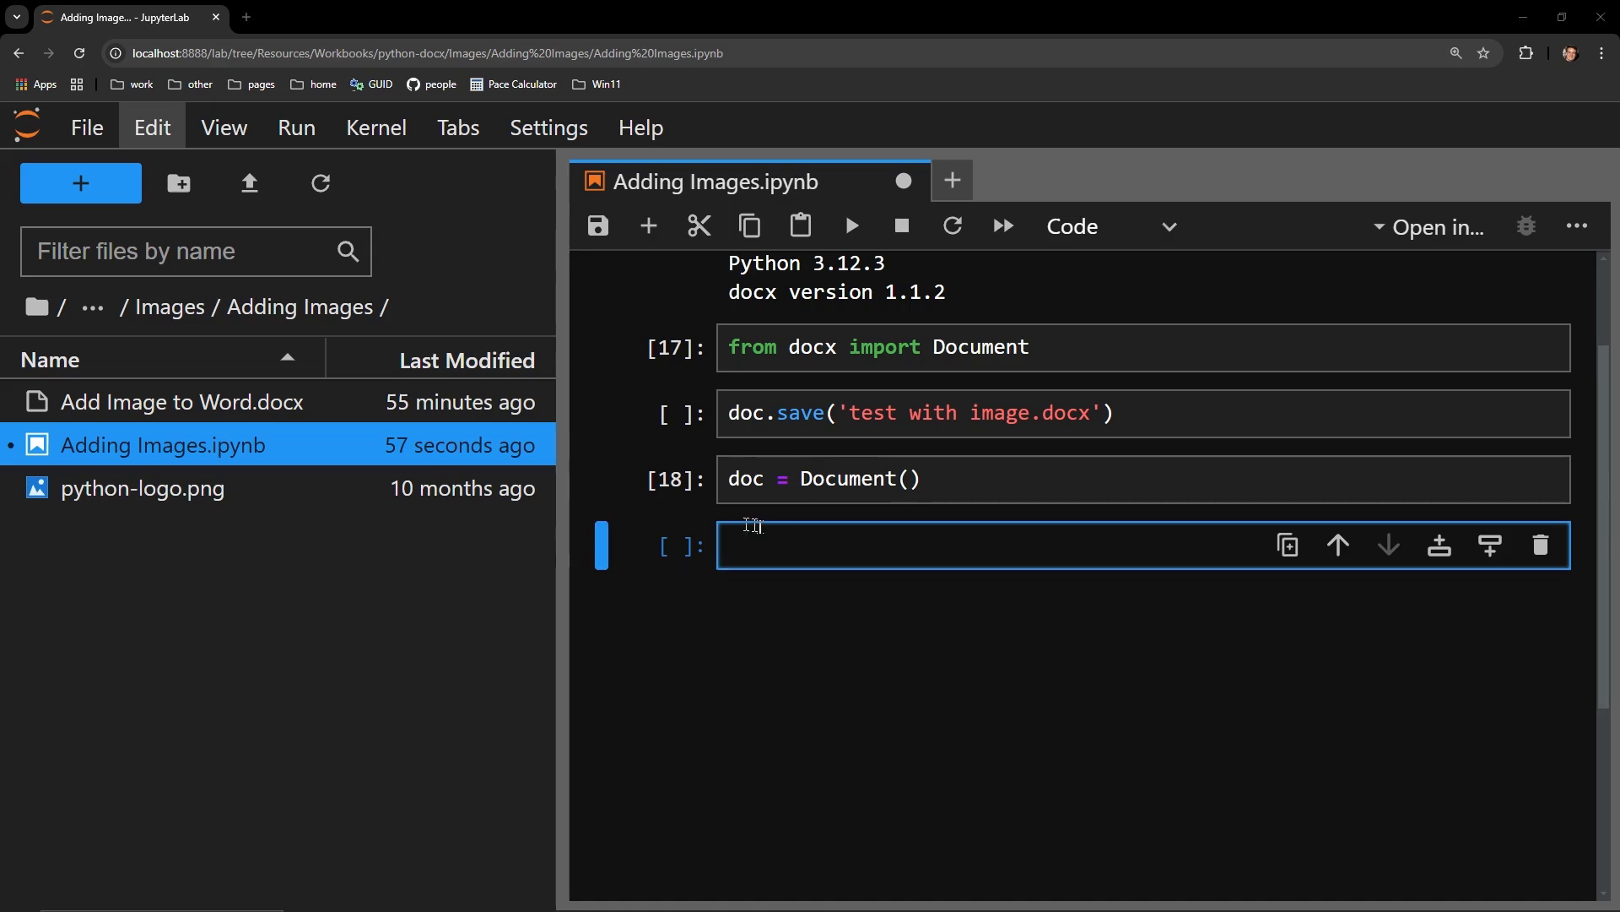
type("doc.add_picture('python-logo.png')")
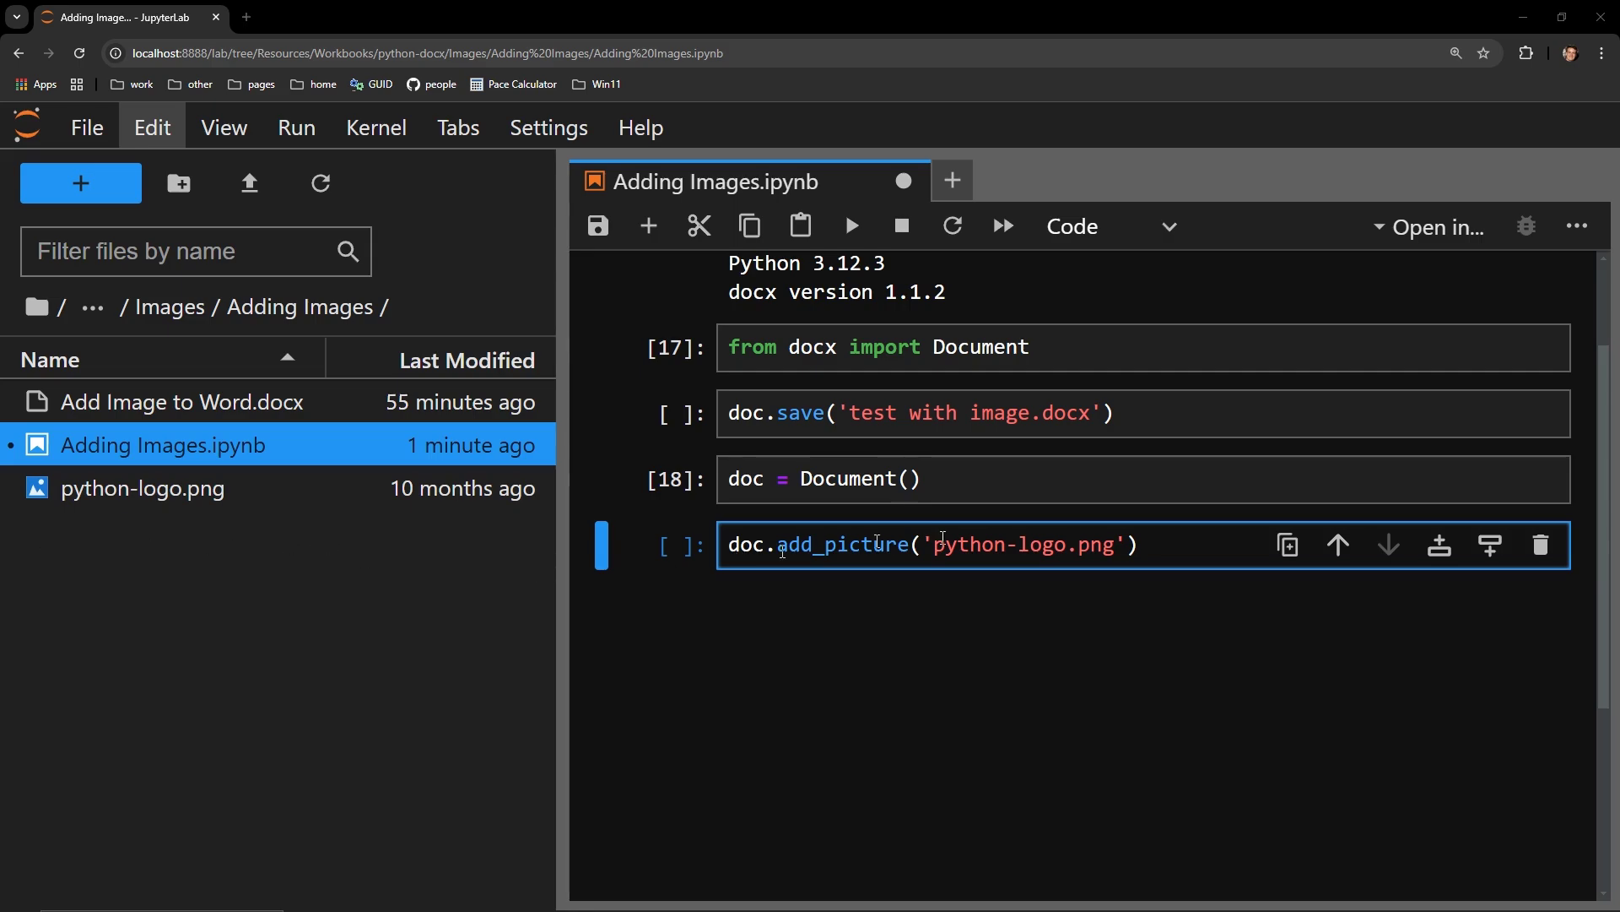
left_click_drag(1183, 546, 915, 554)
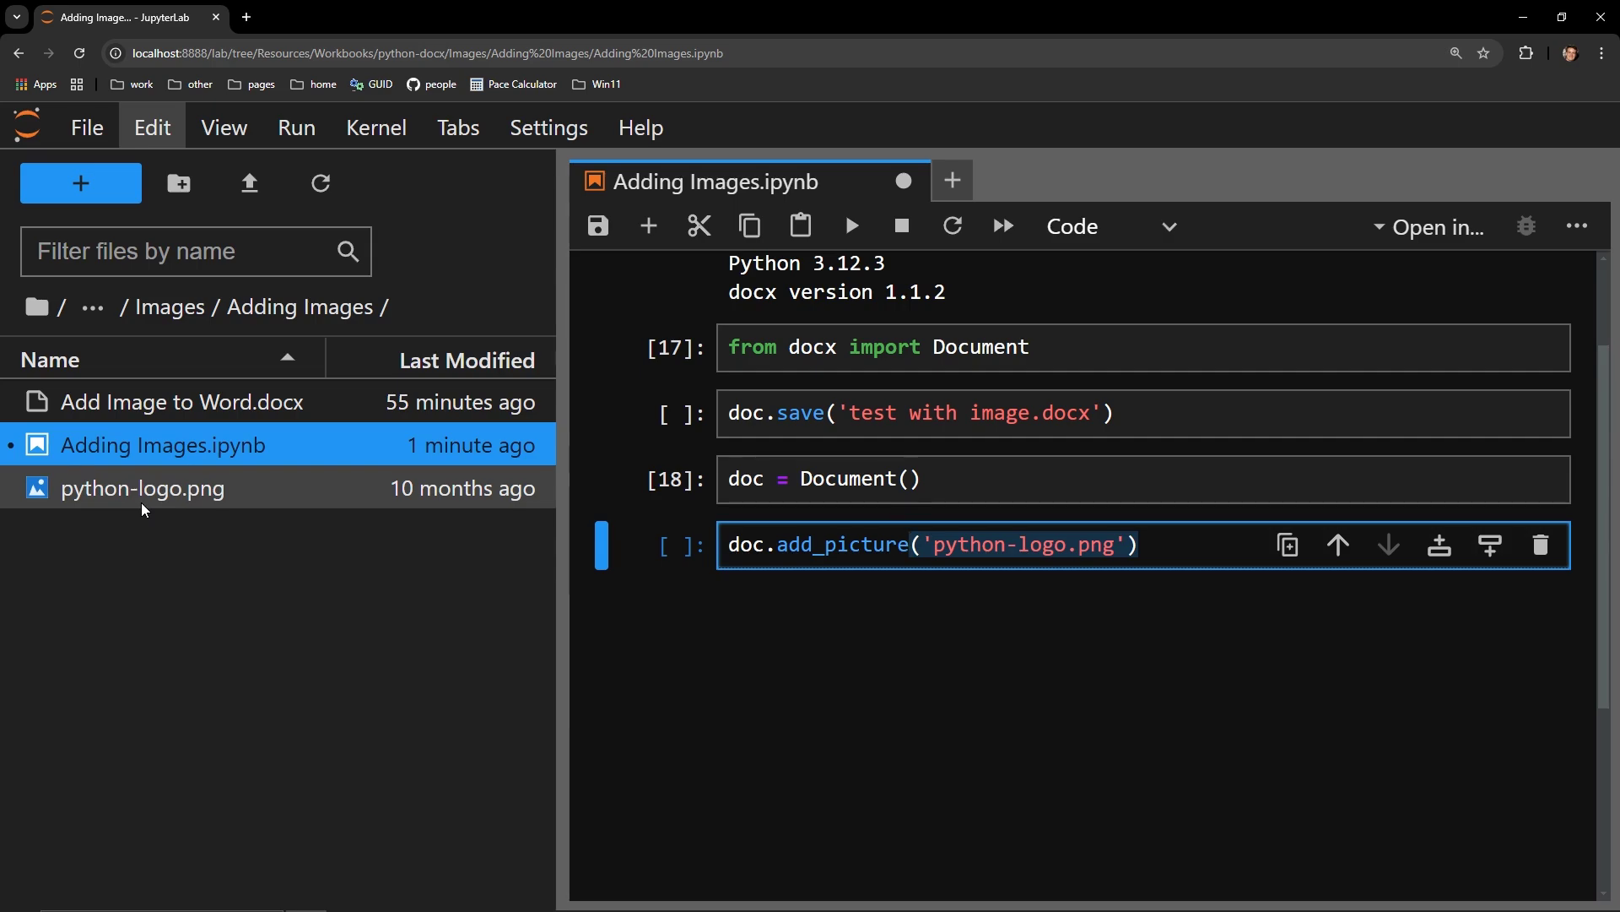
Step: Add the logo picture to the document and save it as 'test with image.docx'
left_click(765, 546)
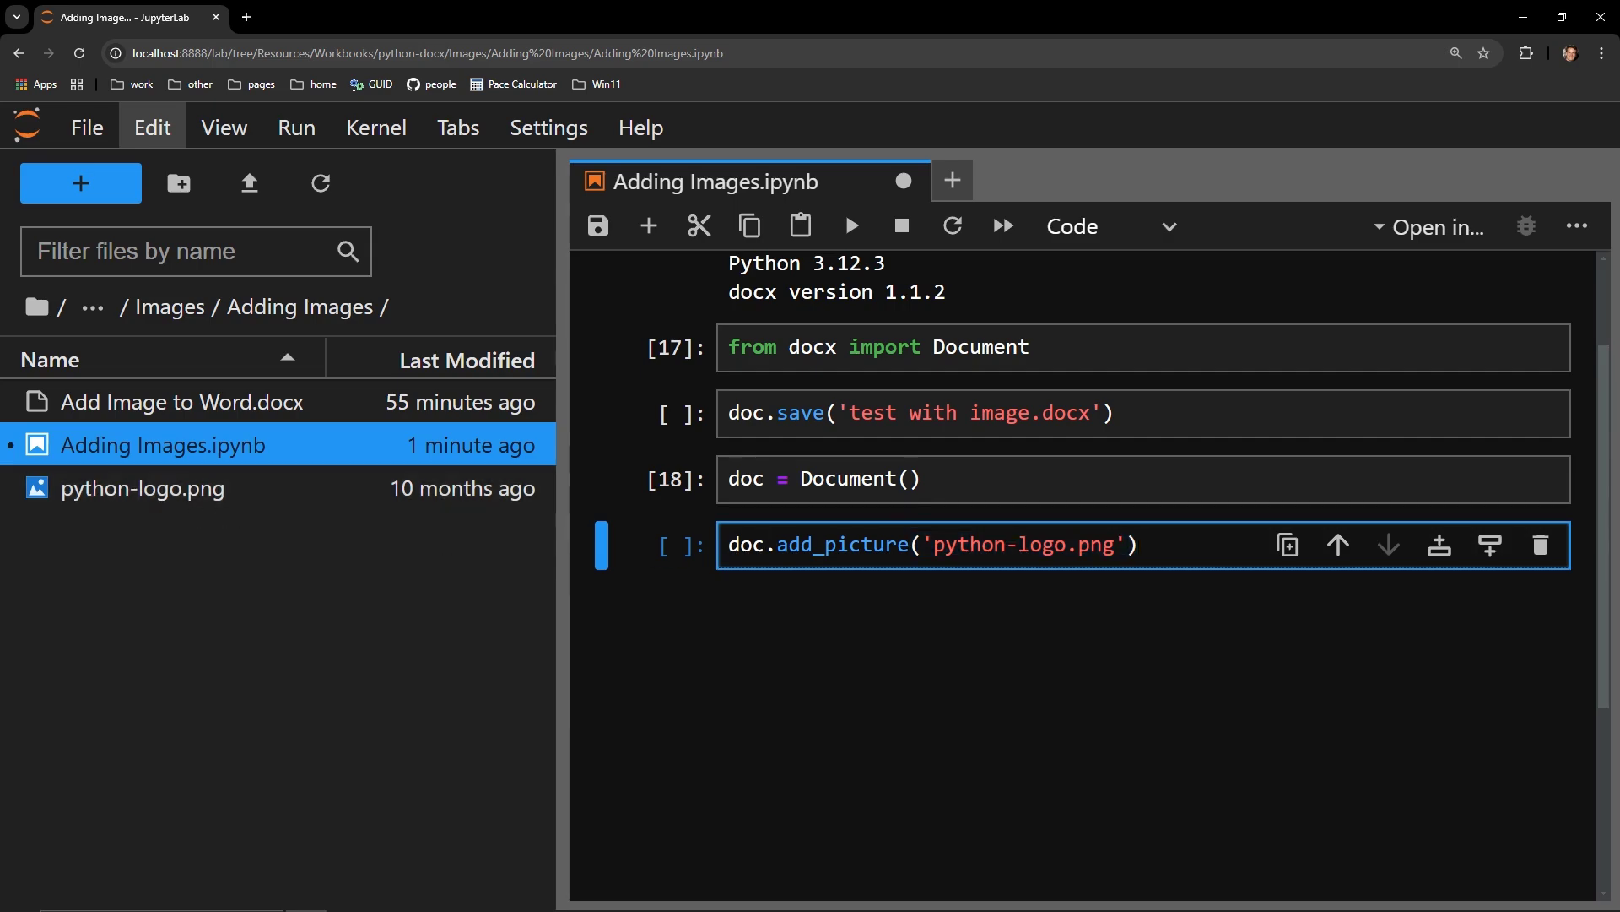
key("shift+Return")
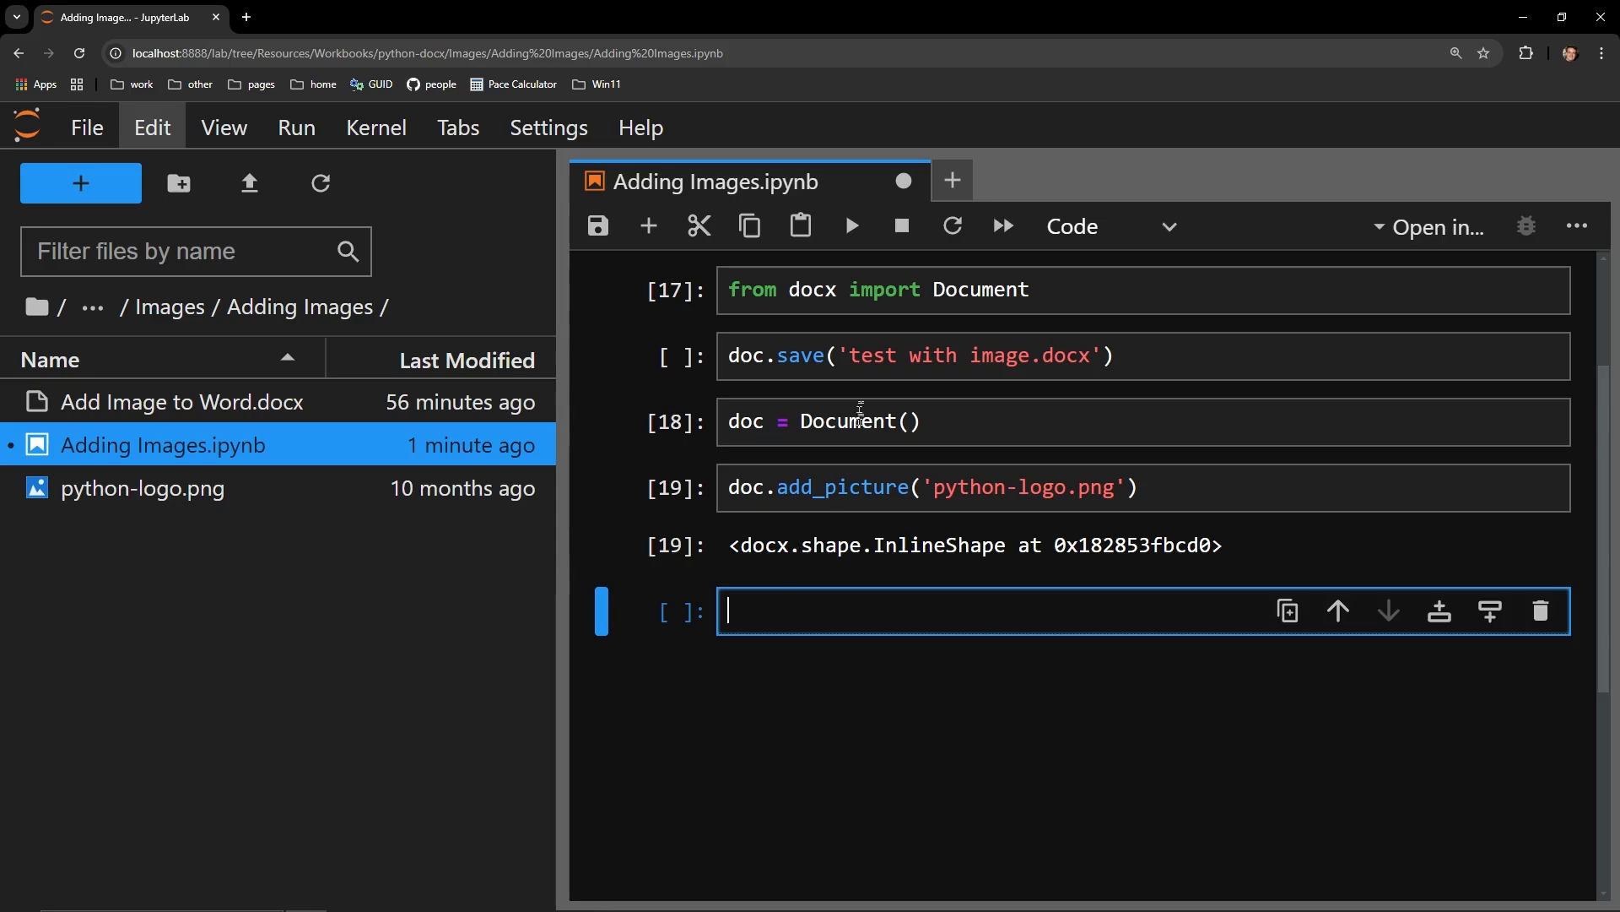
left_click(862, 357)
key("shift+Return")
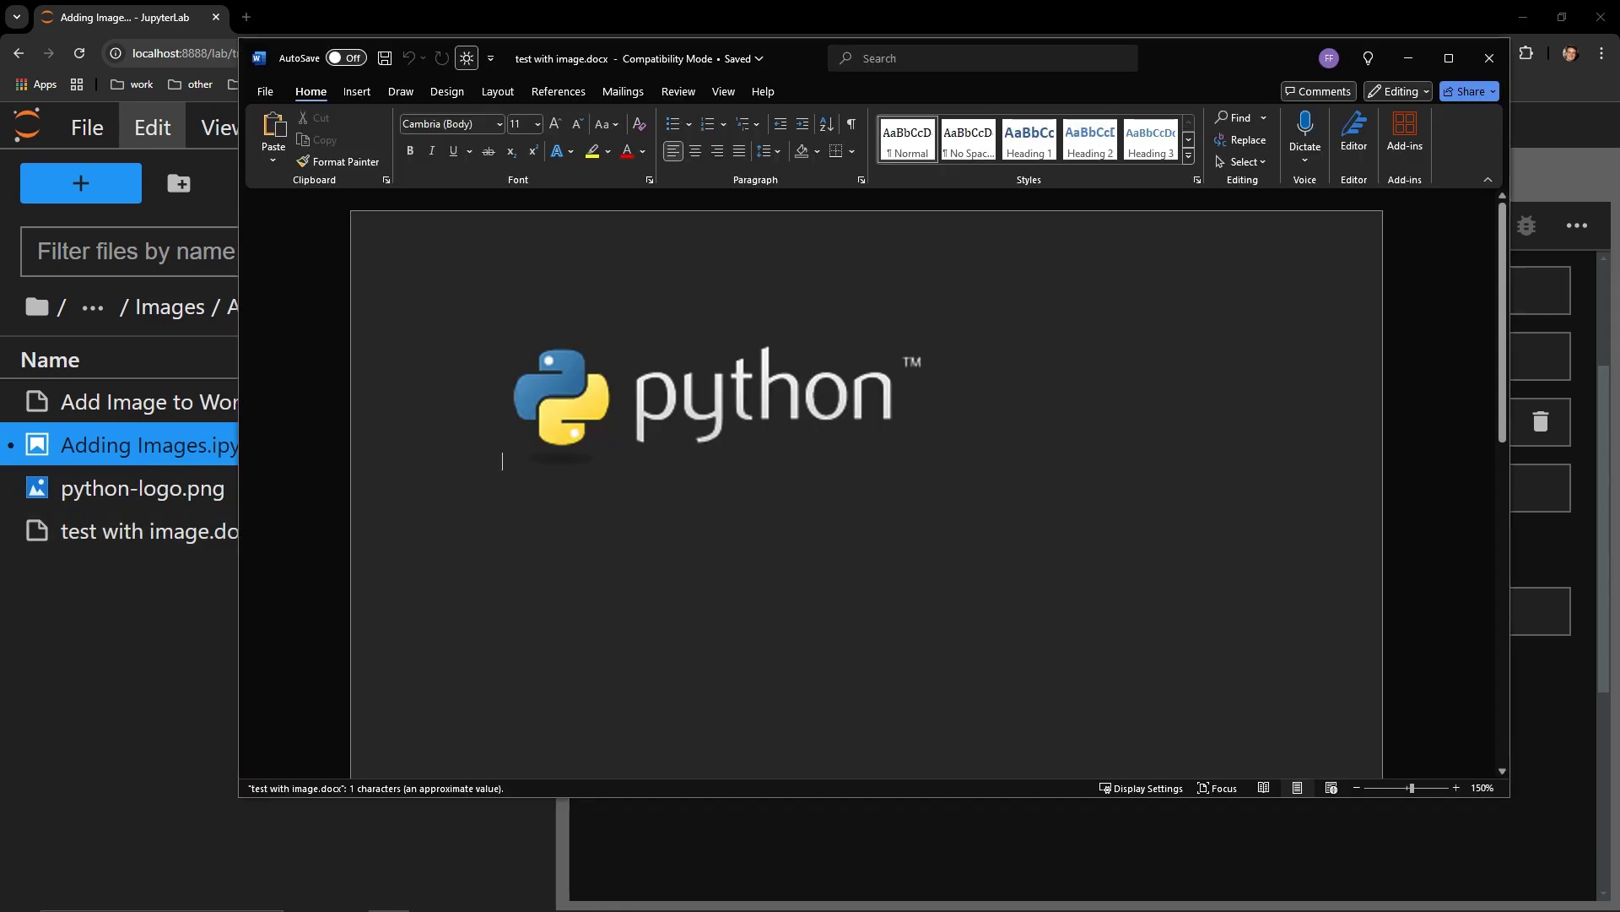
Step: Inspect the default-size Python logo in Word, then close the document
left_click(687, 436)
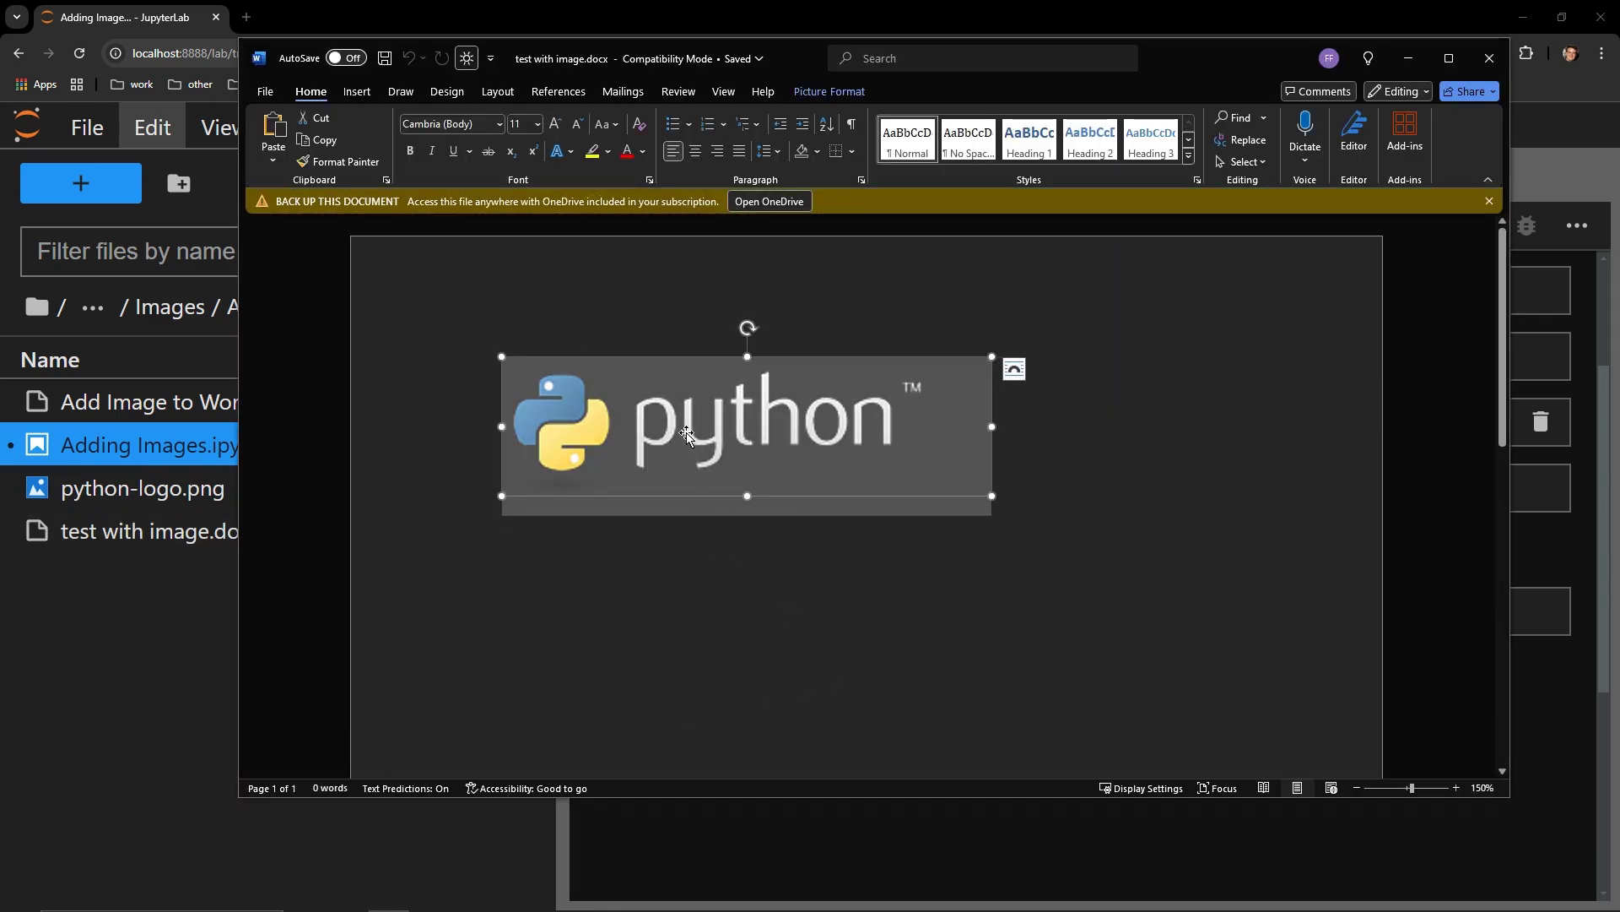
left_click(1337, 483)
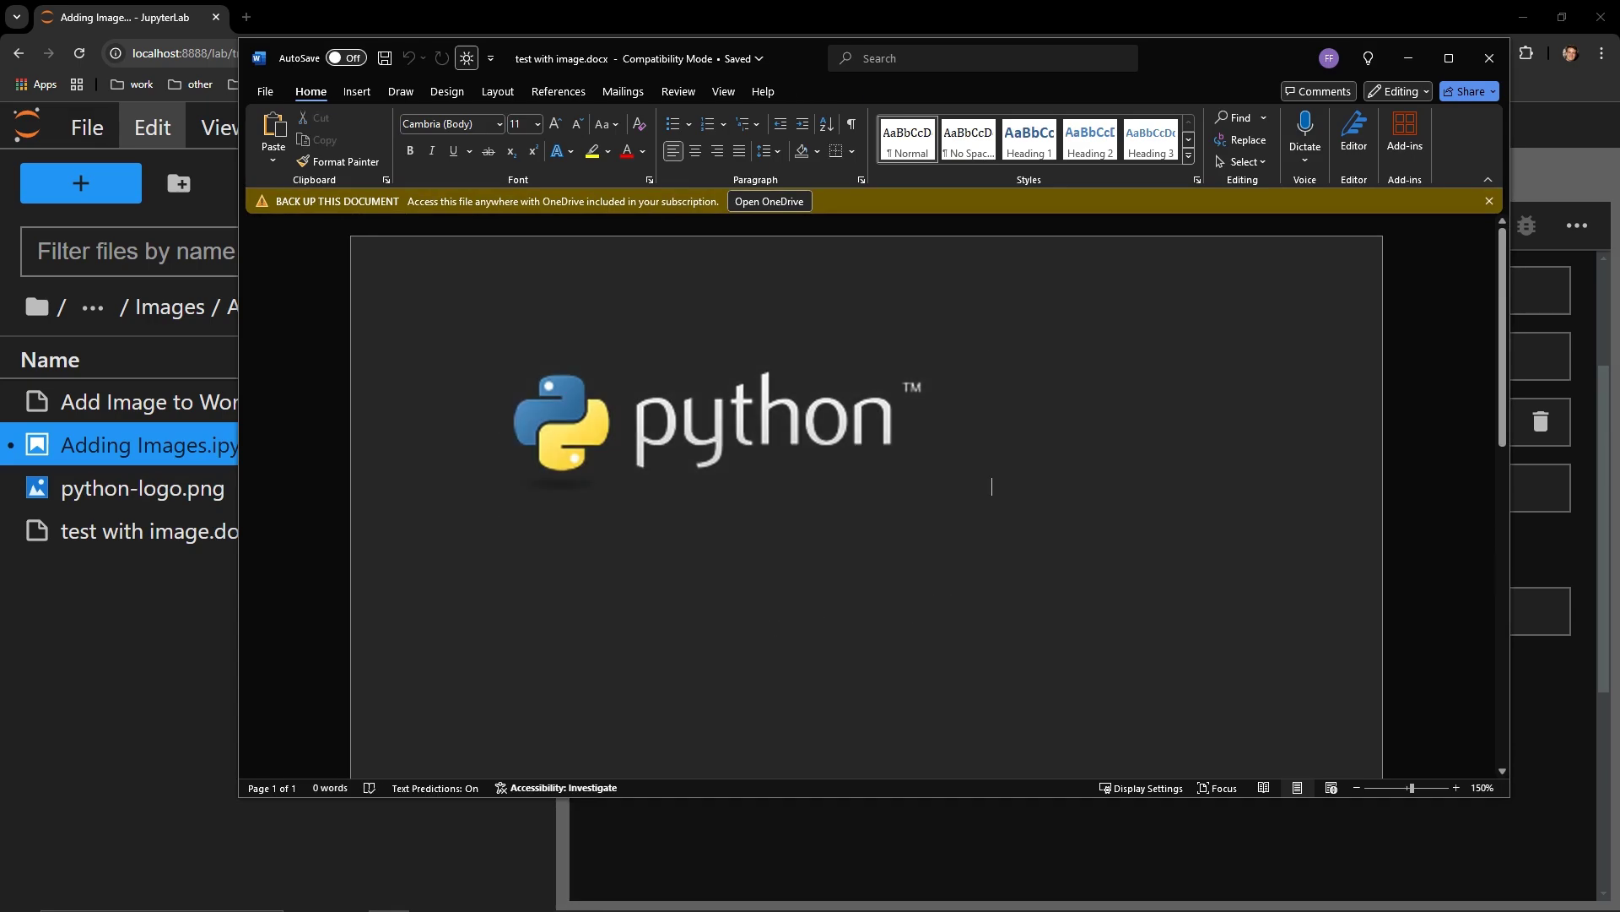
left_click(1484, 58)
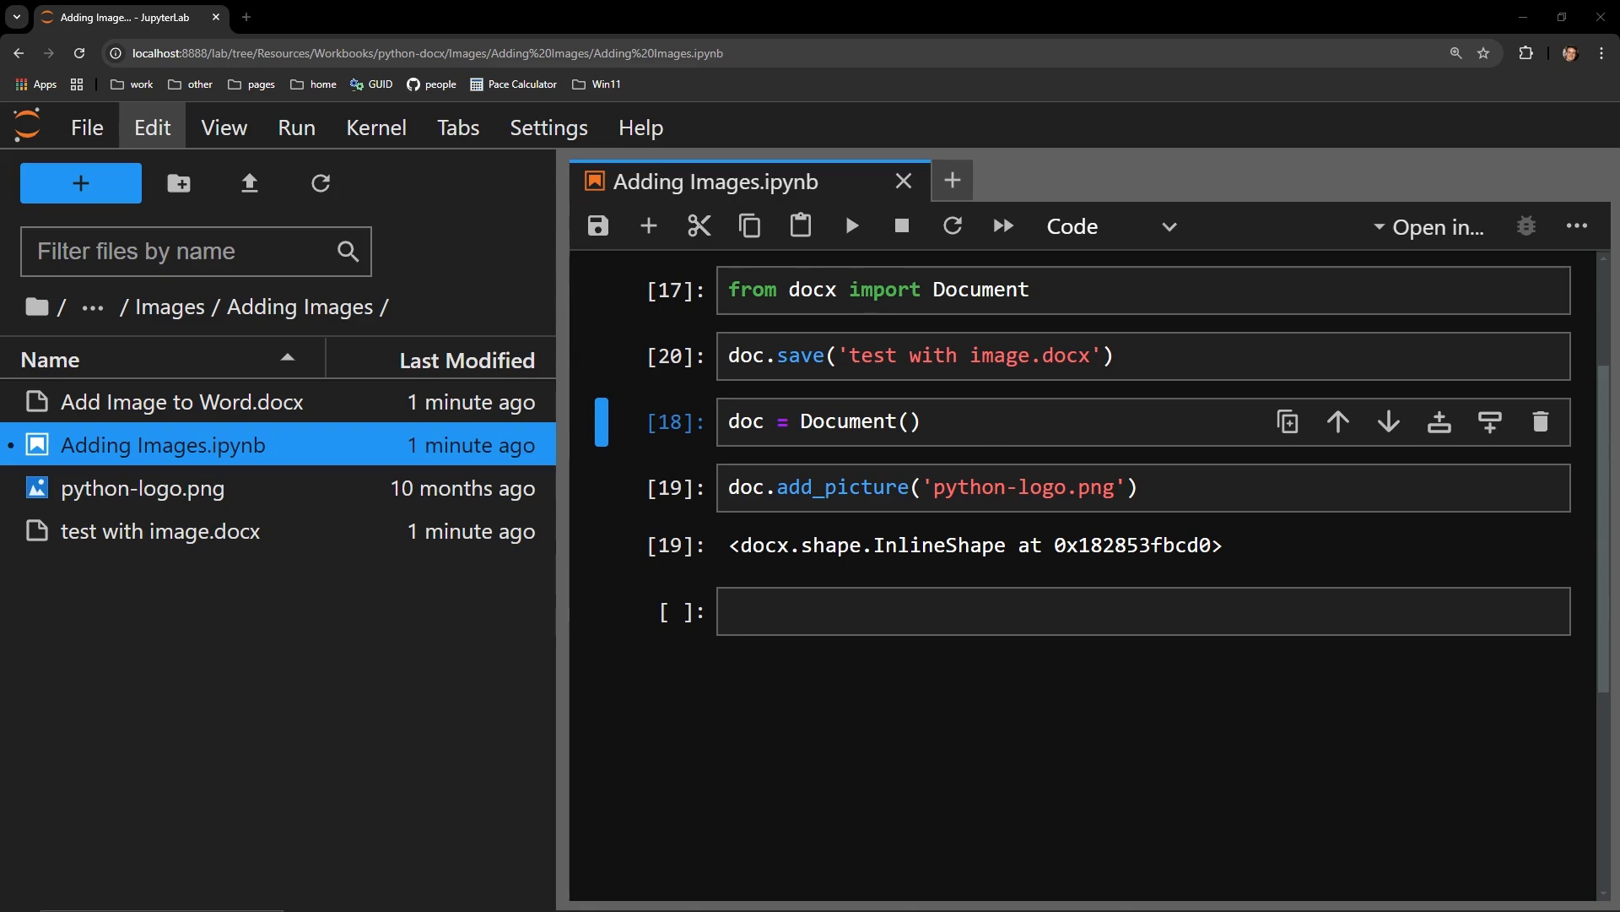
Step: Paste the Inches import and resized add_picture code into the empty bottom cell
left_click(795, 606)
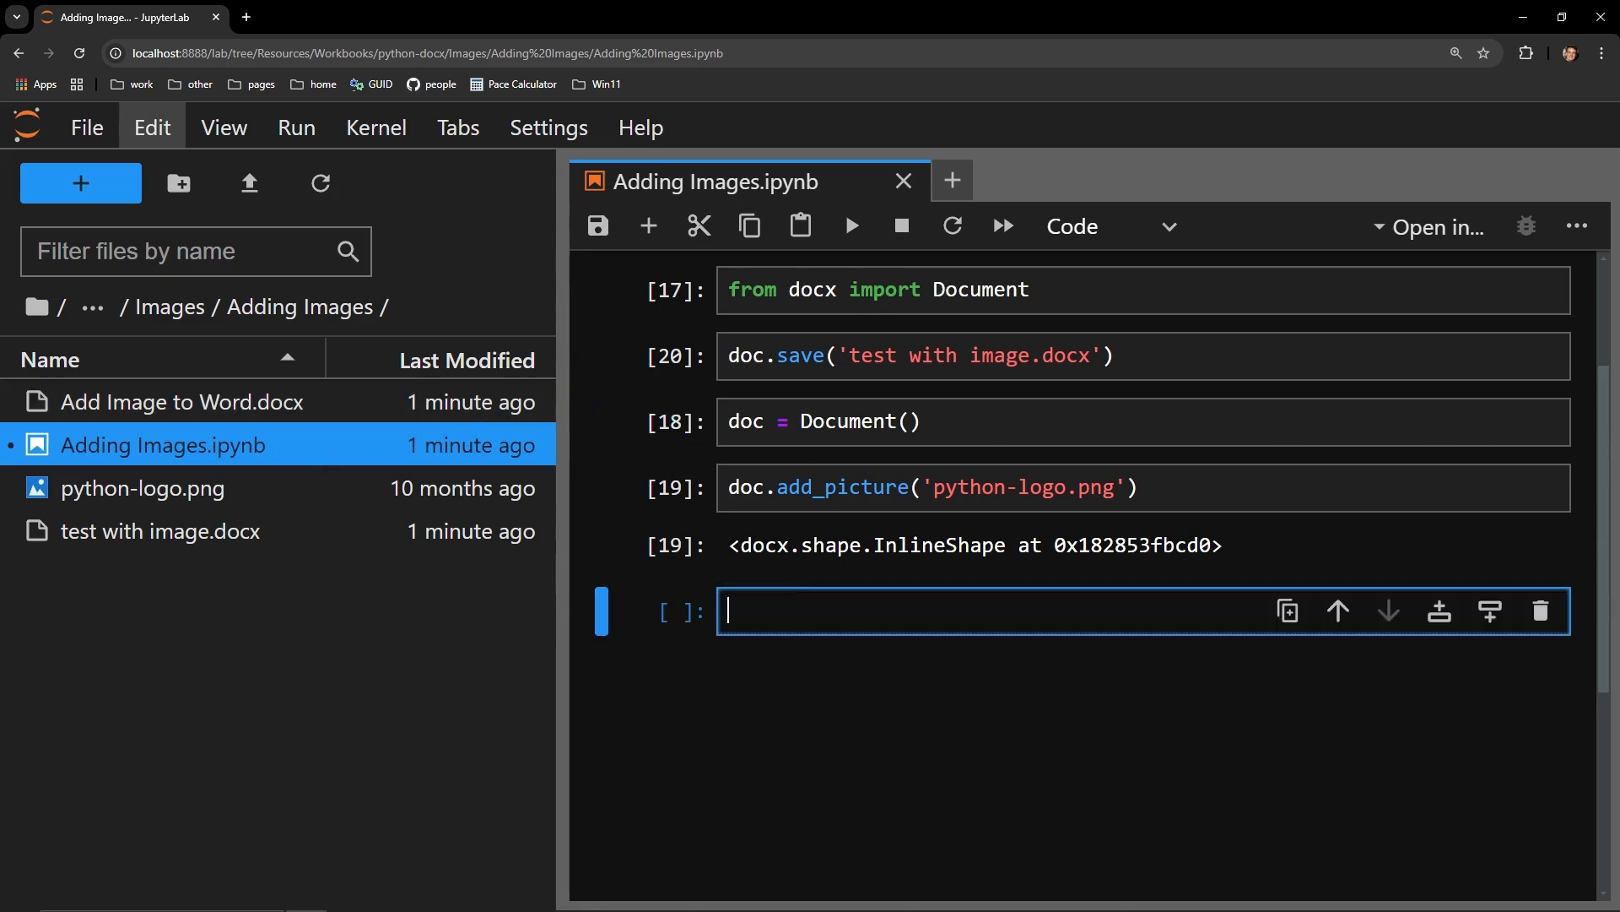
type("from docx.shared import Inches  doc.add_picture(     image_path_or_stream = 'python-logo.png',     width  = Inches(5),     height = Inches(2)     )")
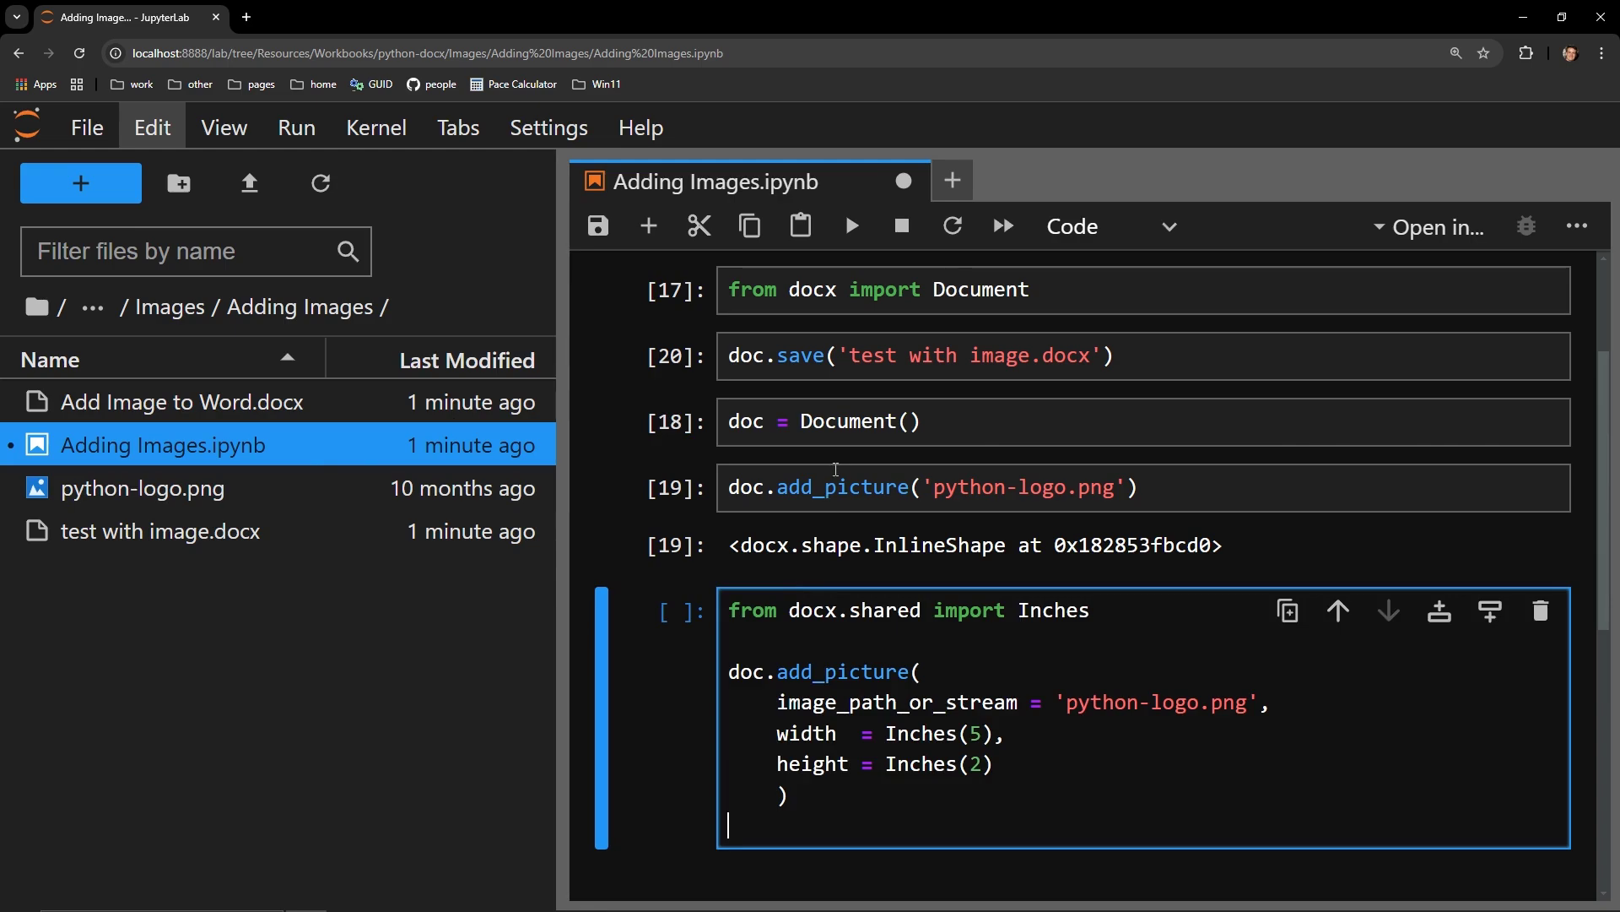
scroll(836, 469, "down", 2)
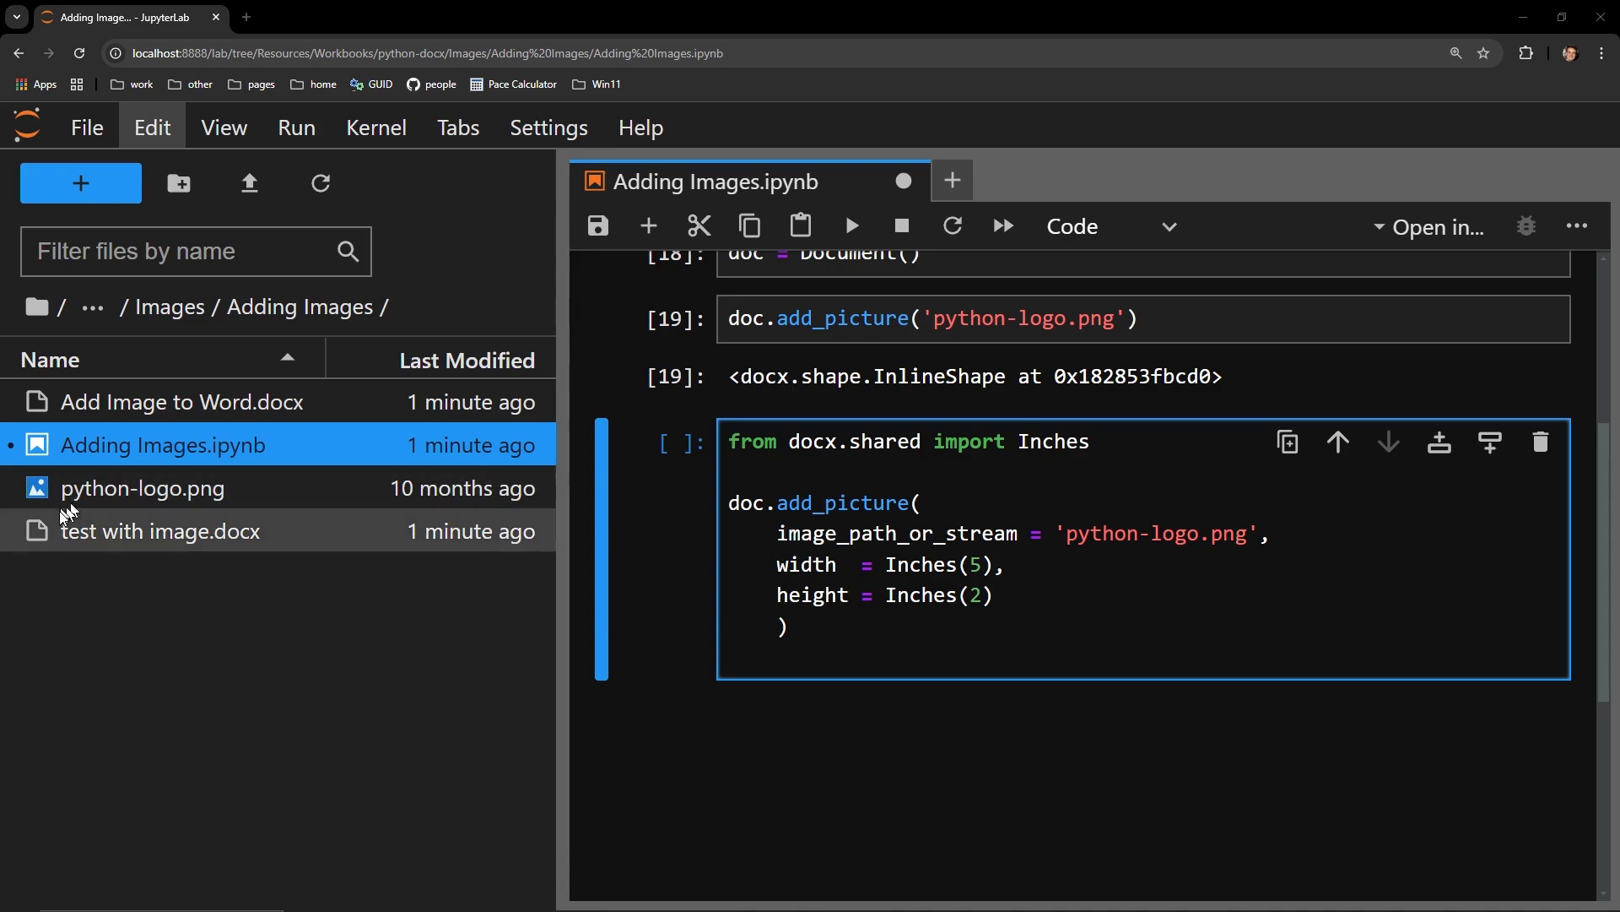
left_click(1170, 503)
left_click(1163, 447)
left_click_drag(1091, 442, 724, 441)
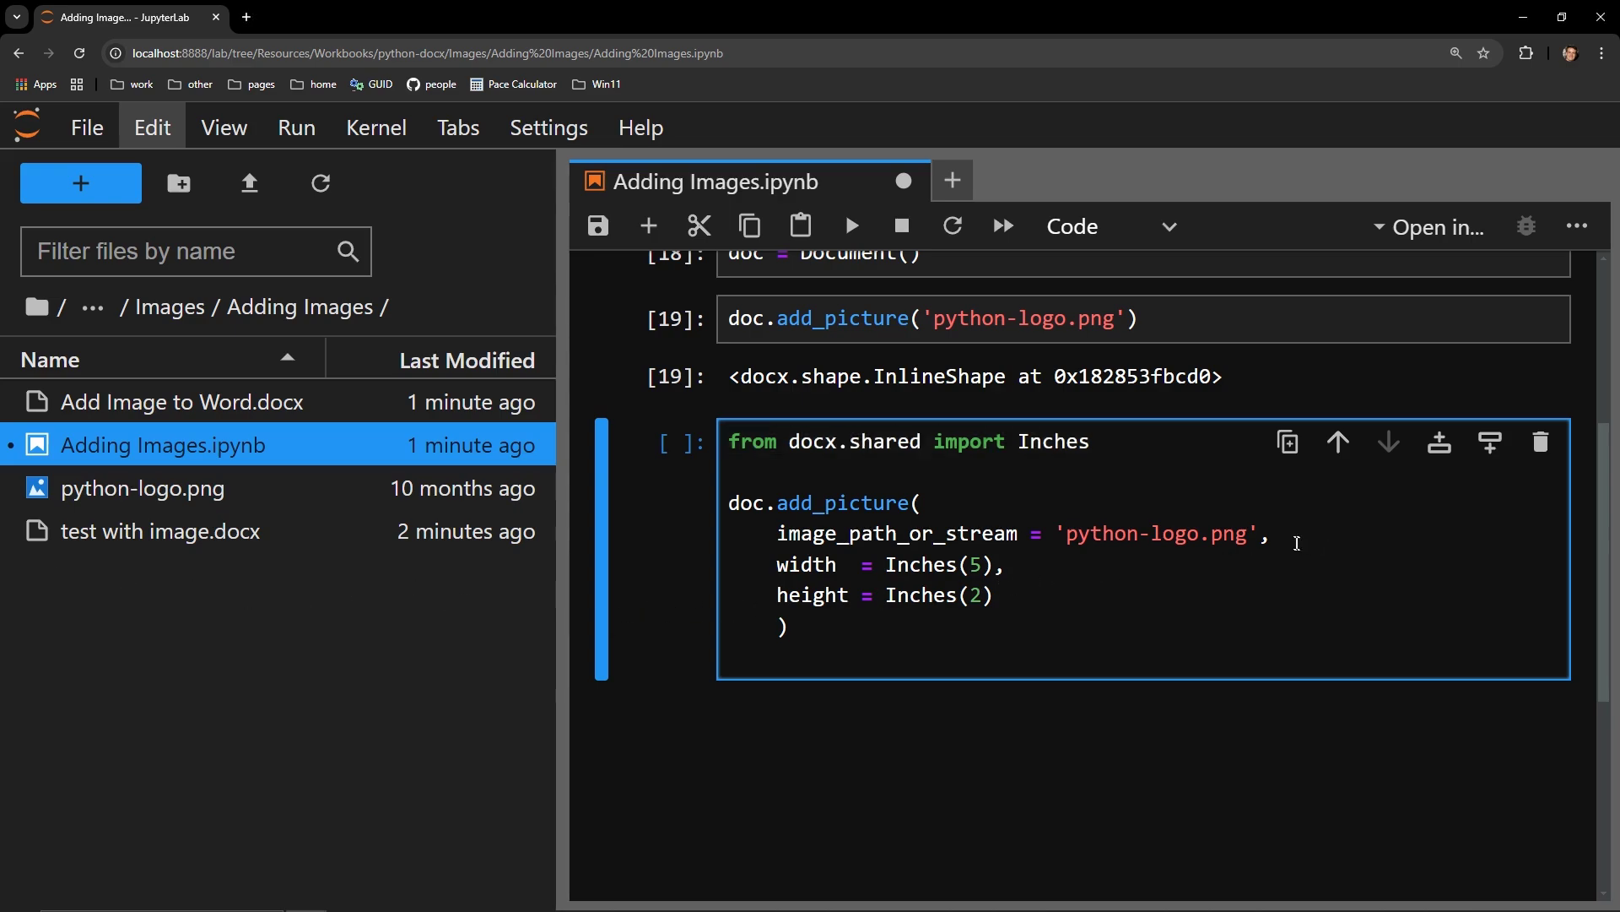
Step: Check the width=Inches(5), height=Inches(2) arguments, save the notebook, and run the cell
left_click_drag(1272, 535, 778, 538)
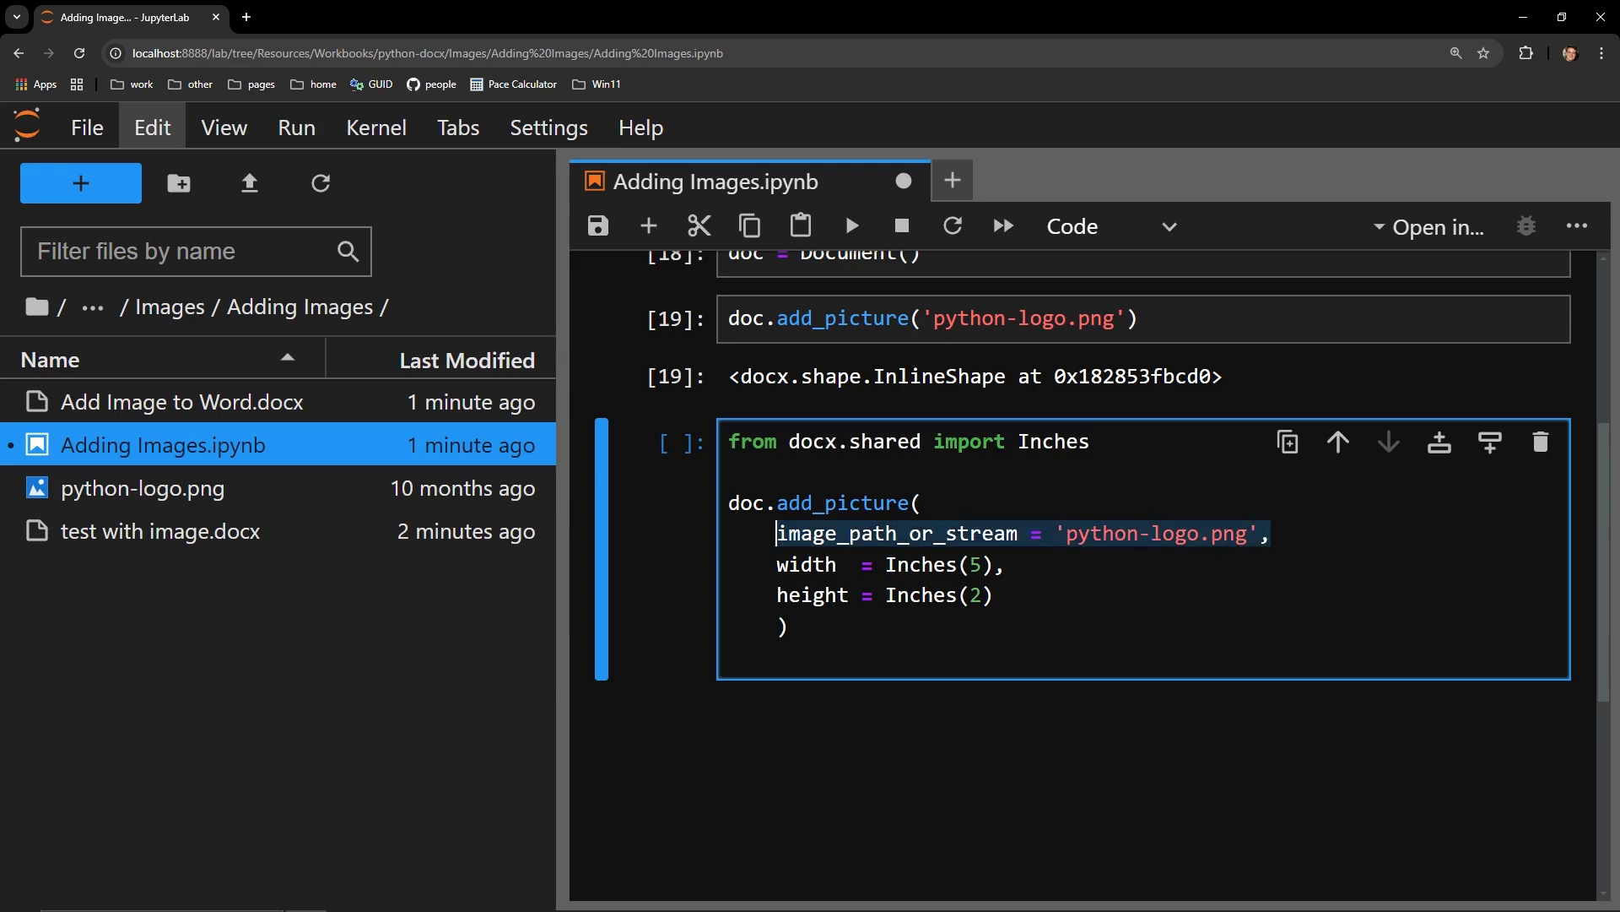
left_click(1035, 566)
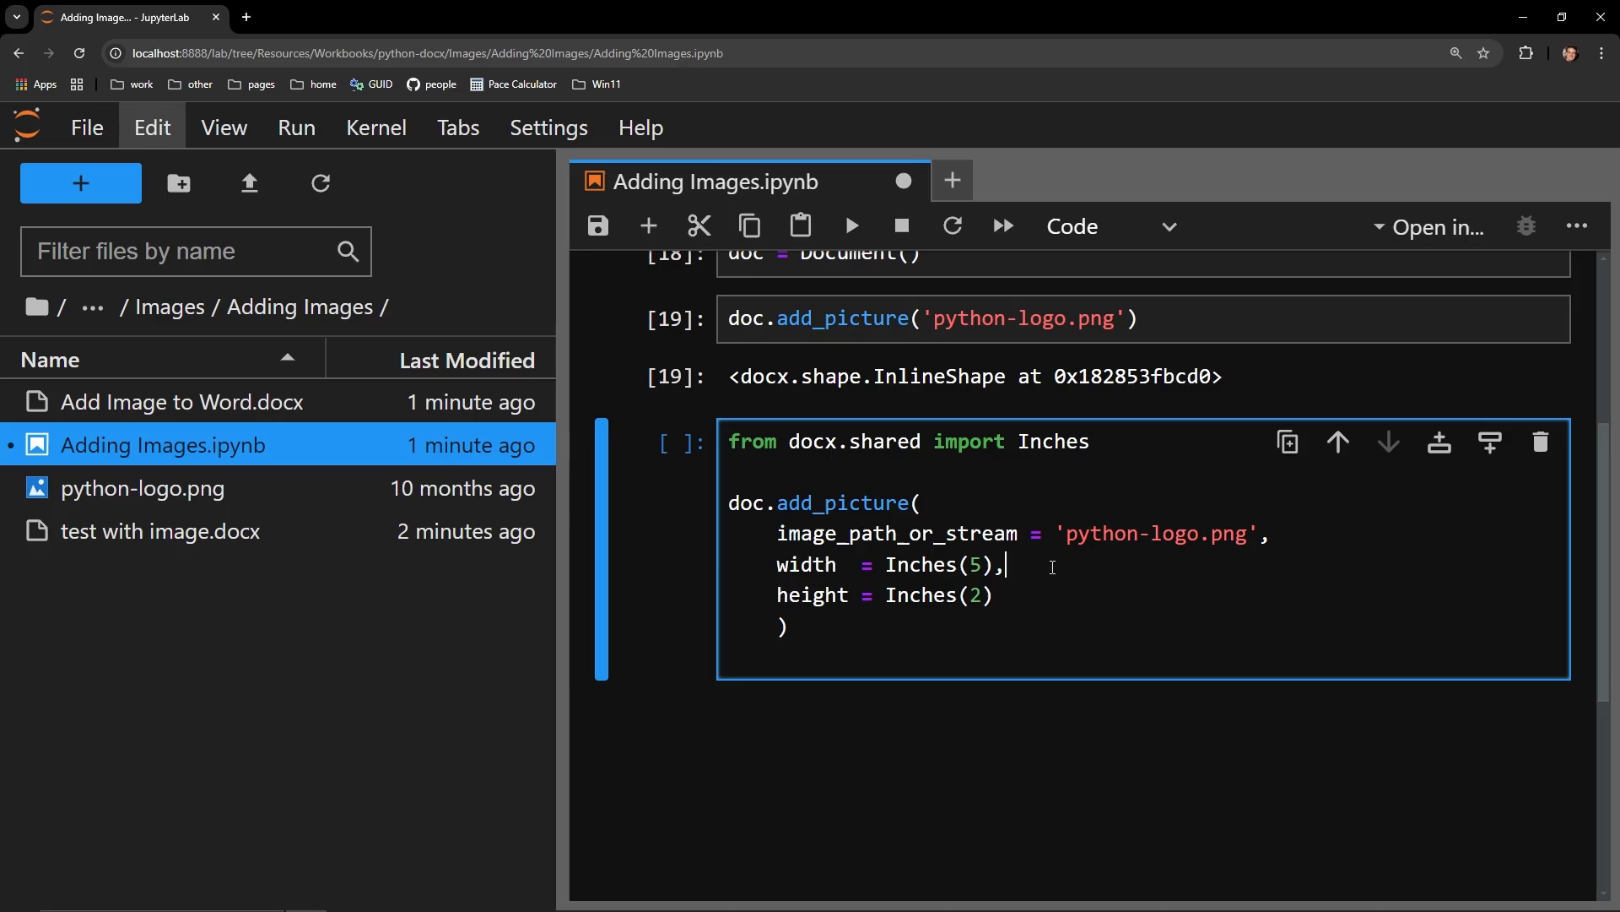
double_click(806, 564)
key("ctrl+s")
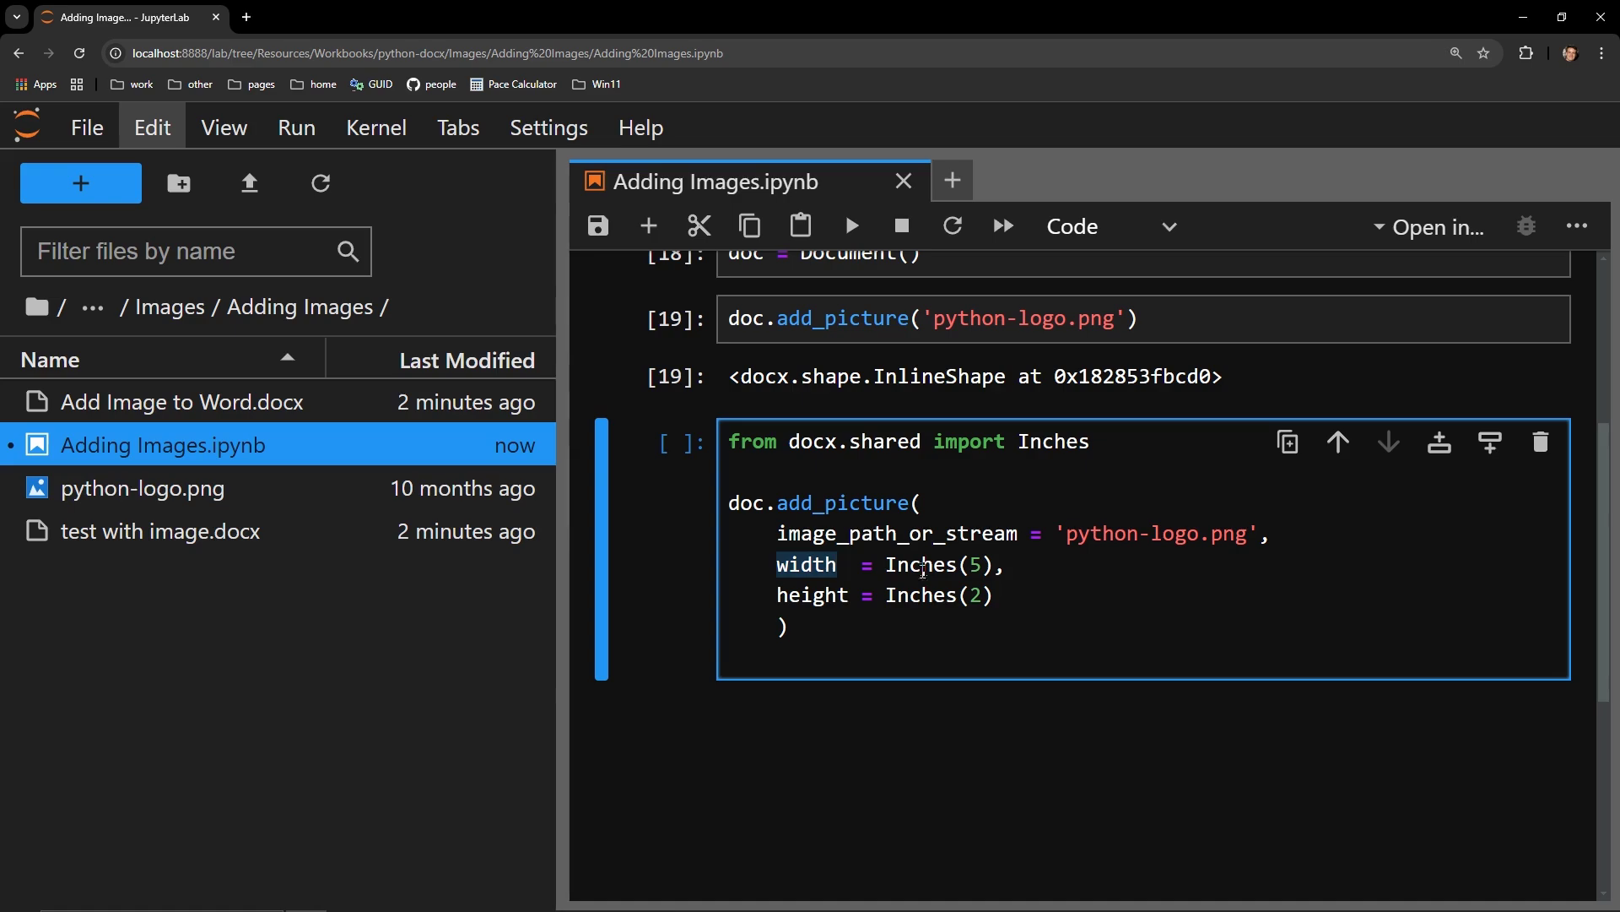
left_click_drag(1006, 565, 885, 564)
left_click_drag(997, 595, 885, 595)
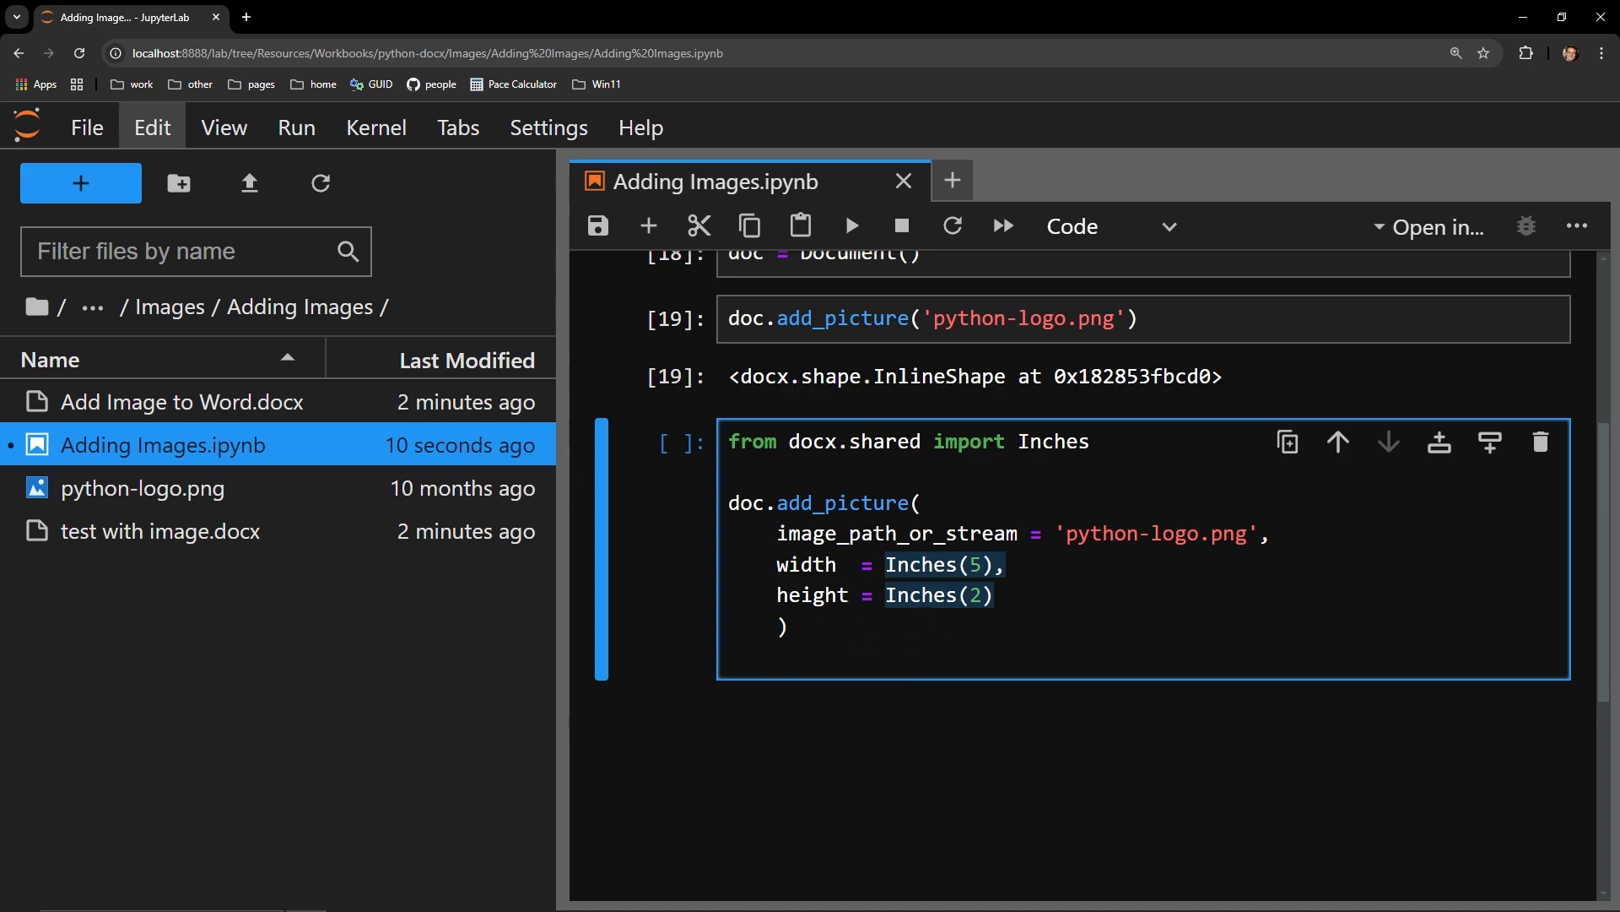
key("shift+Return")
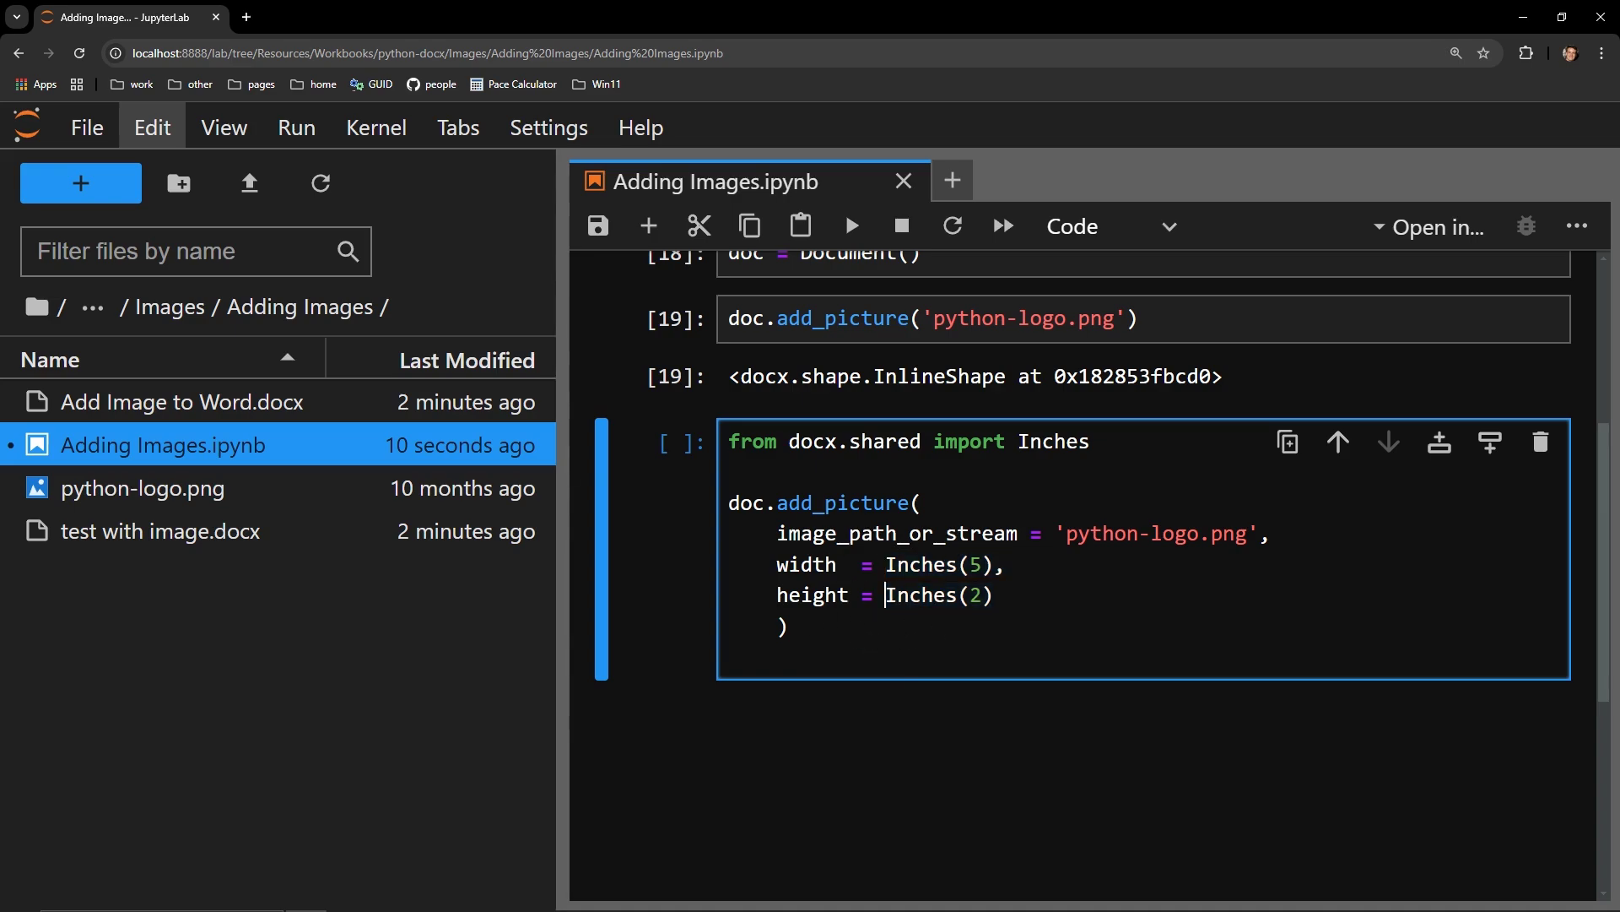
scroll(859, 395, "up", 5)
Step: Re-save test with image.docx, inspect the larger second logo in Word, then close it
left_click(859, 396)
key("shift+Return")
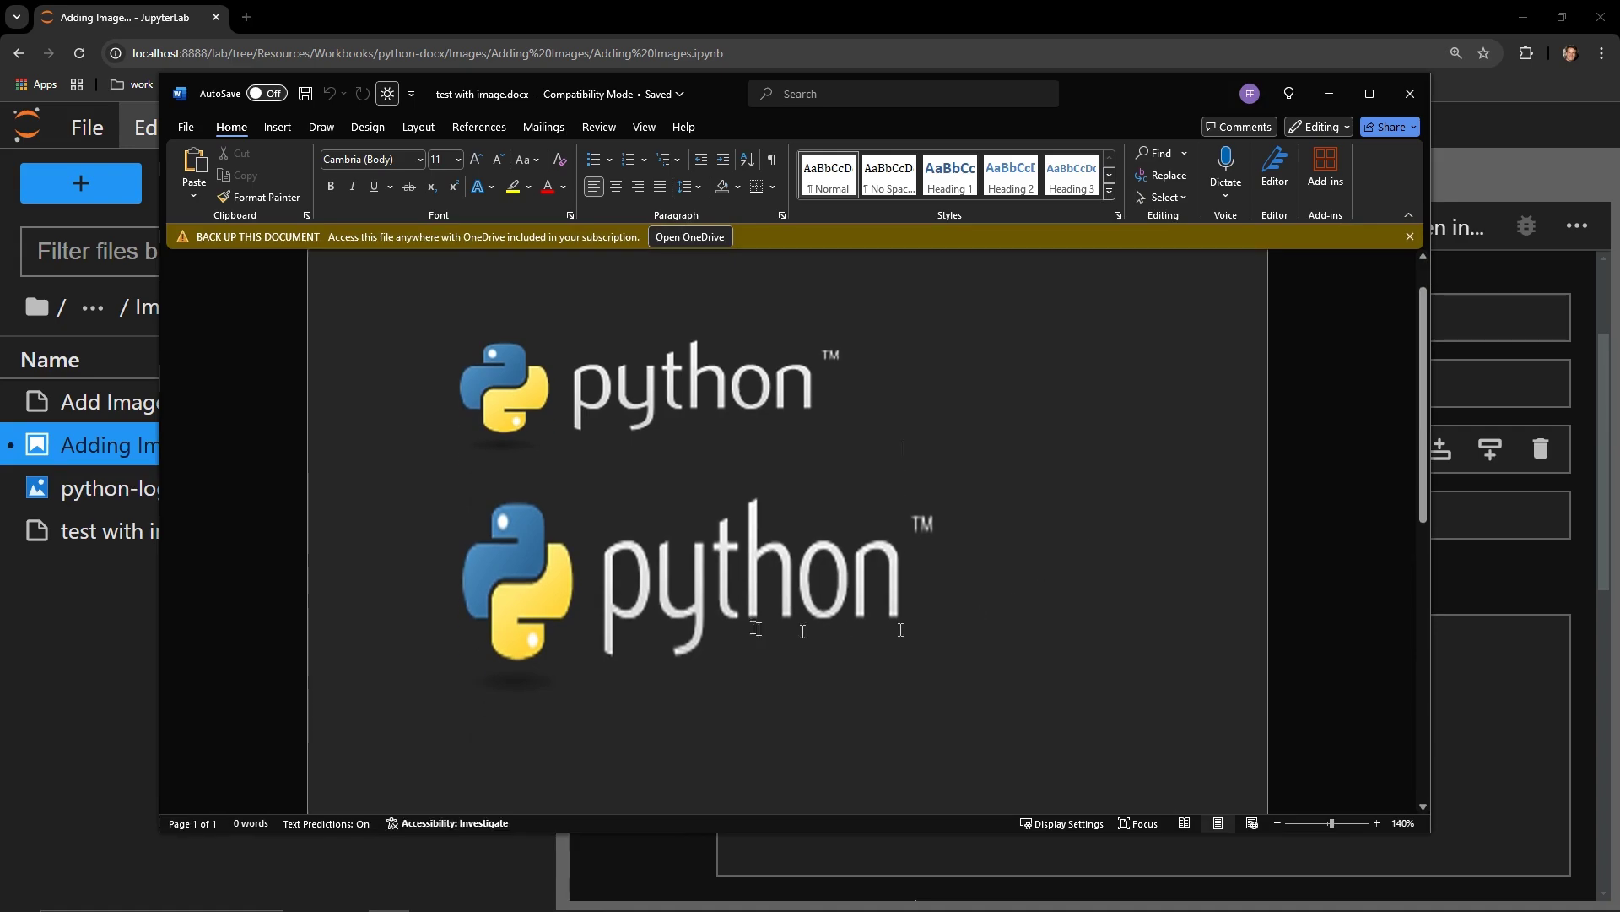
left_click(748, 625)
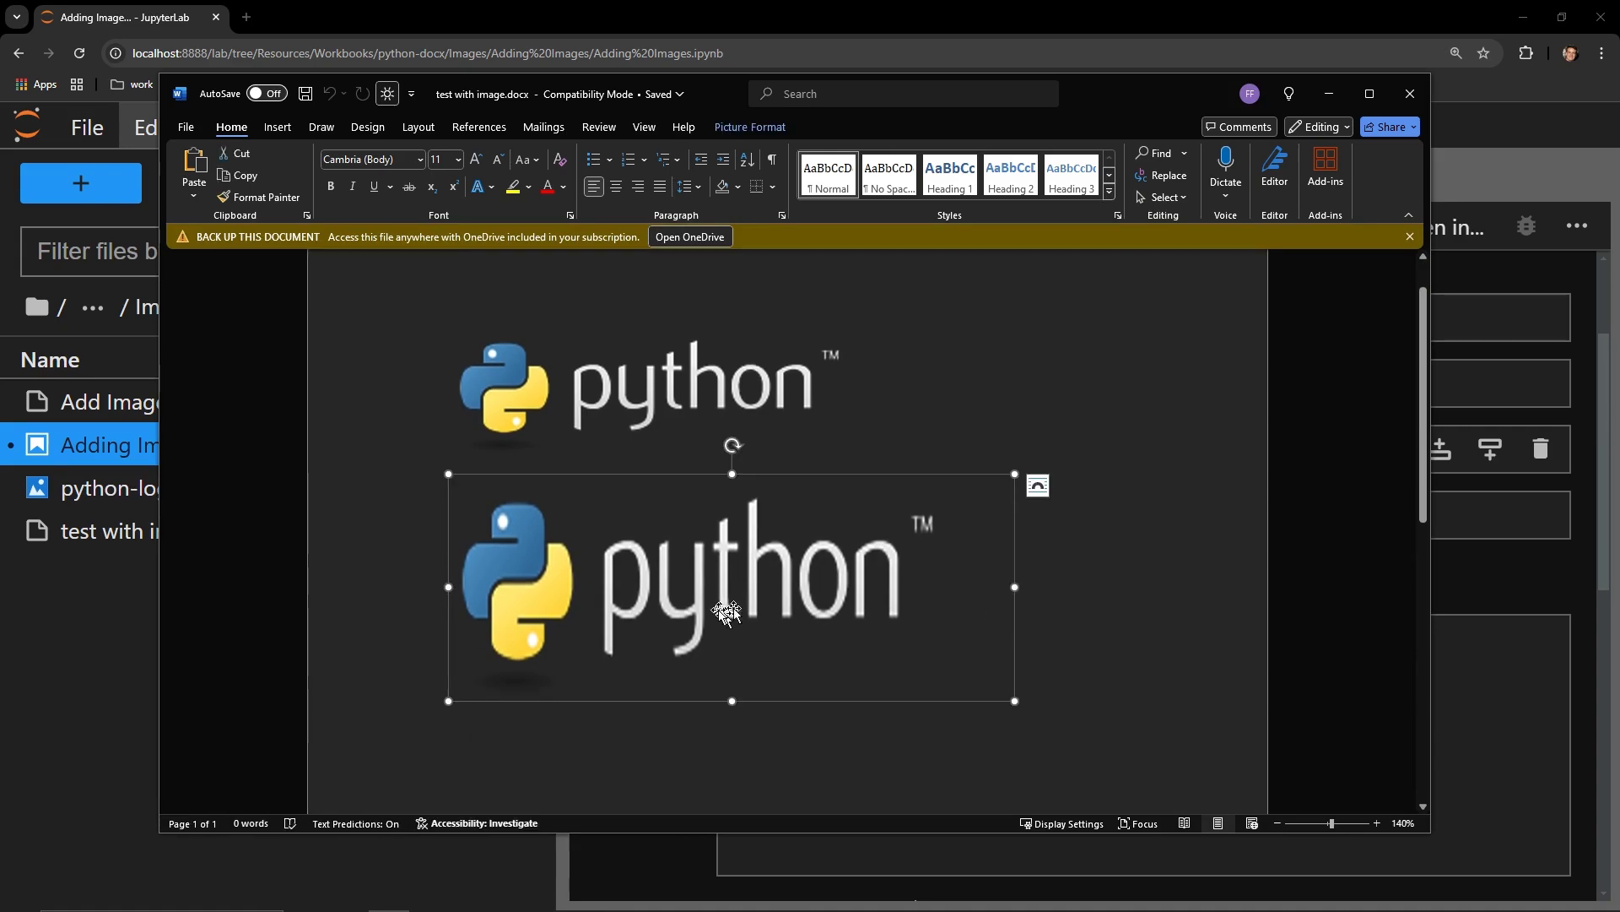
left_click(1410, 93)
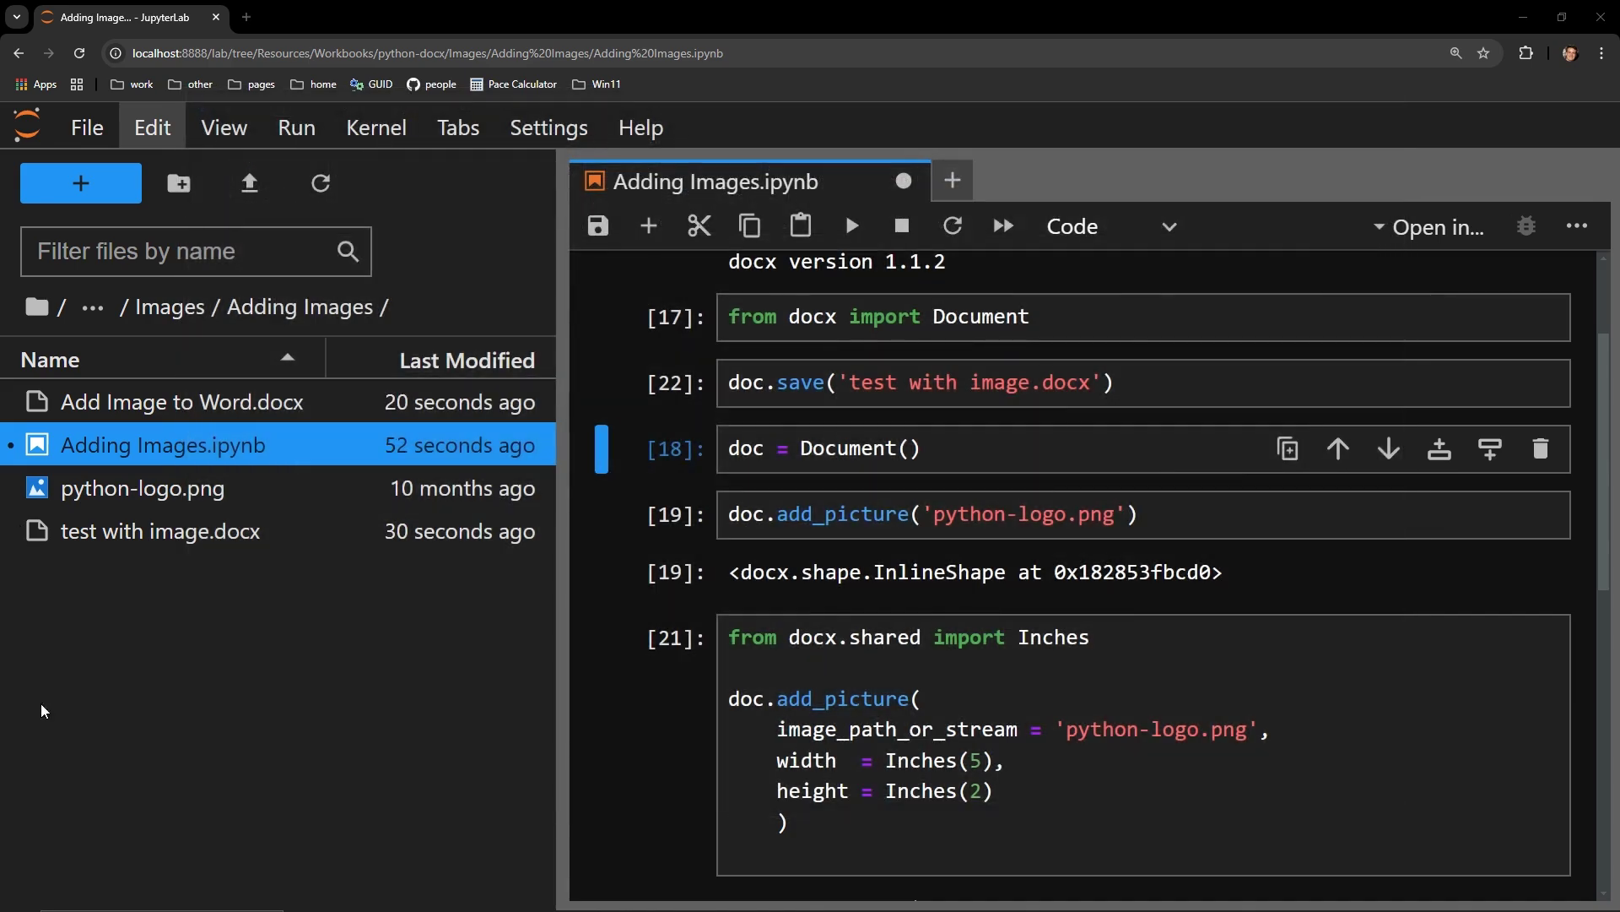
left_click(824, 699)
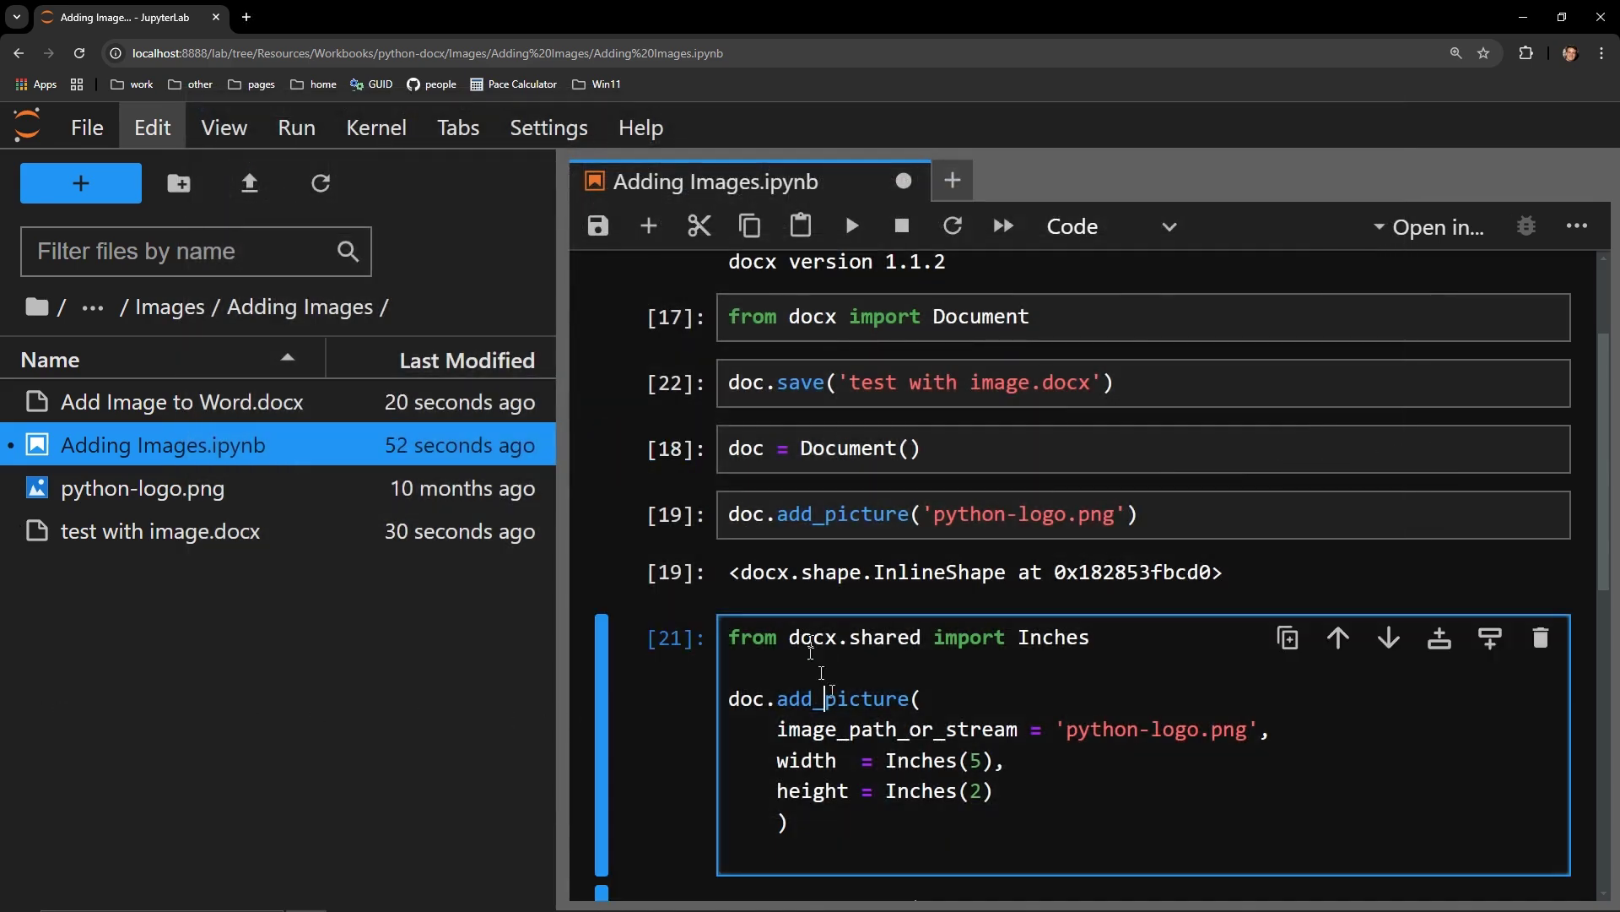
scroll(927, 762, "down", 1)
scroll(1017, 696, "down", 2)
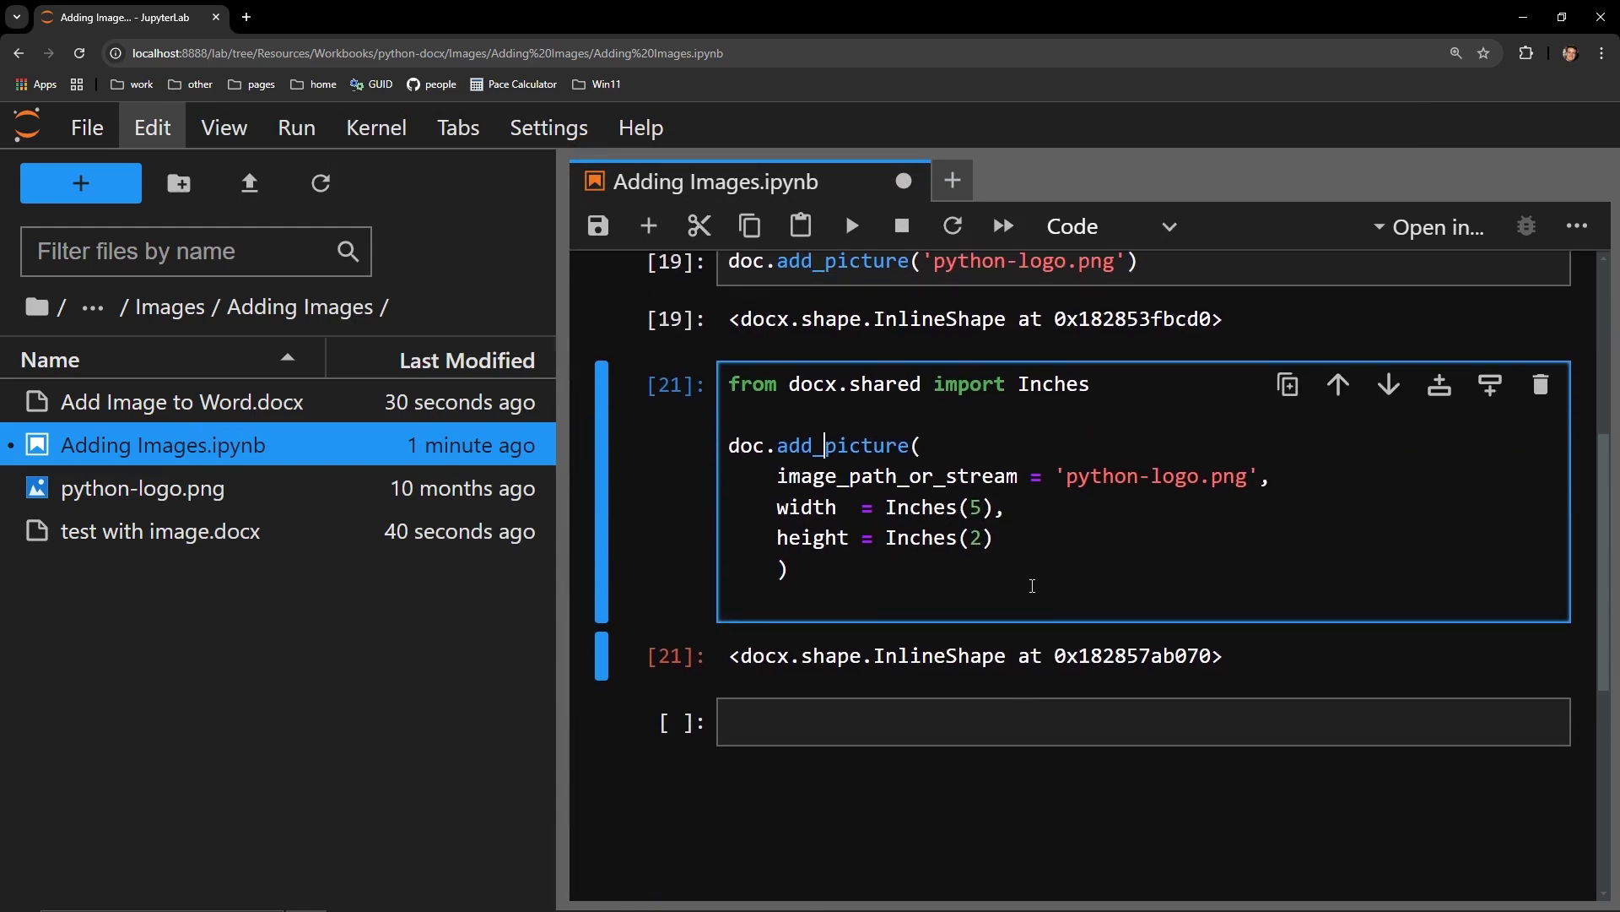
left_click_drag(910, 447, 727, 446)
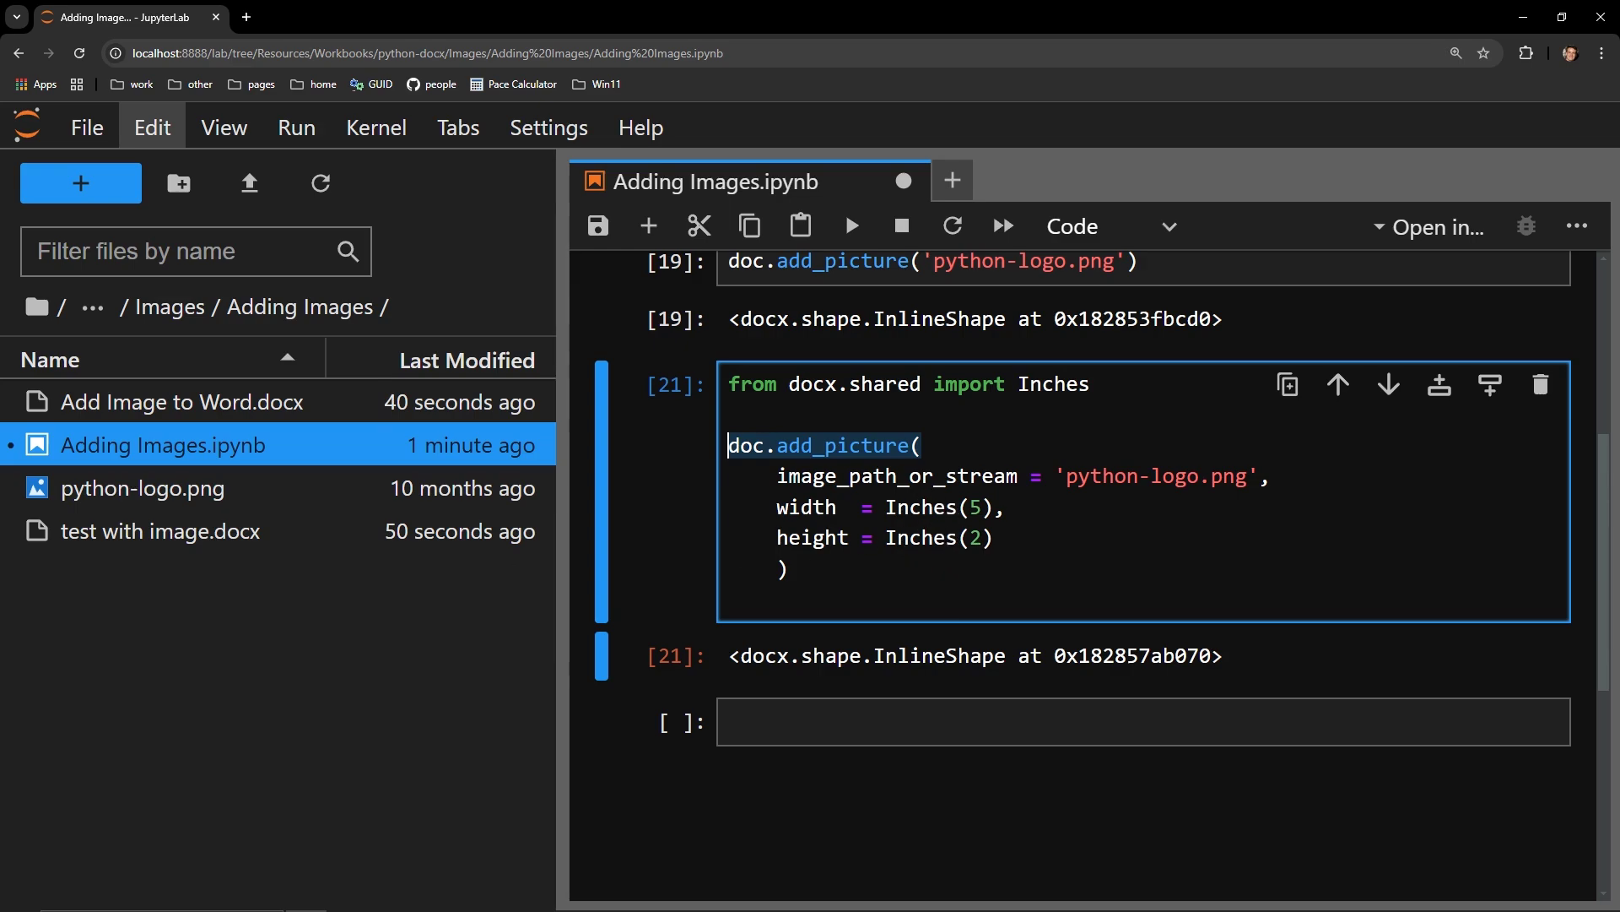
key("alt+Tab")
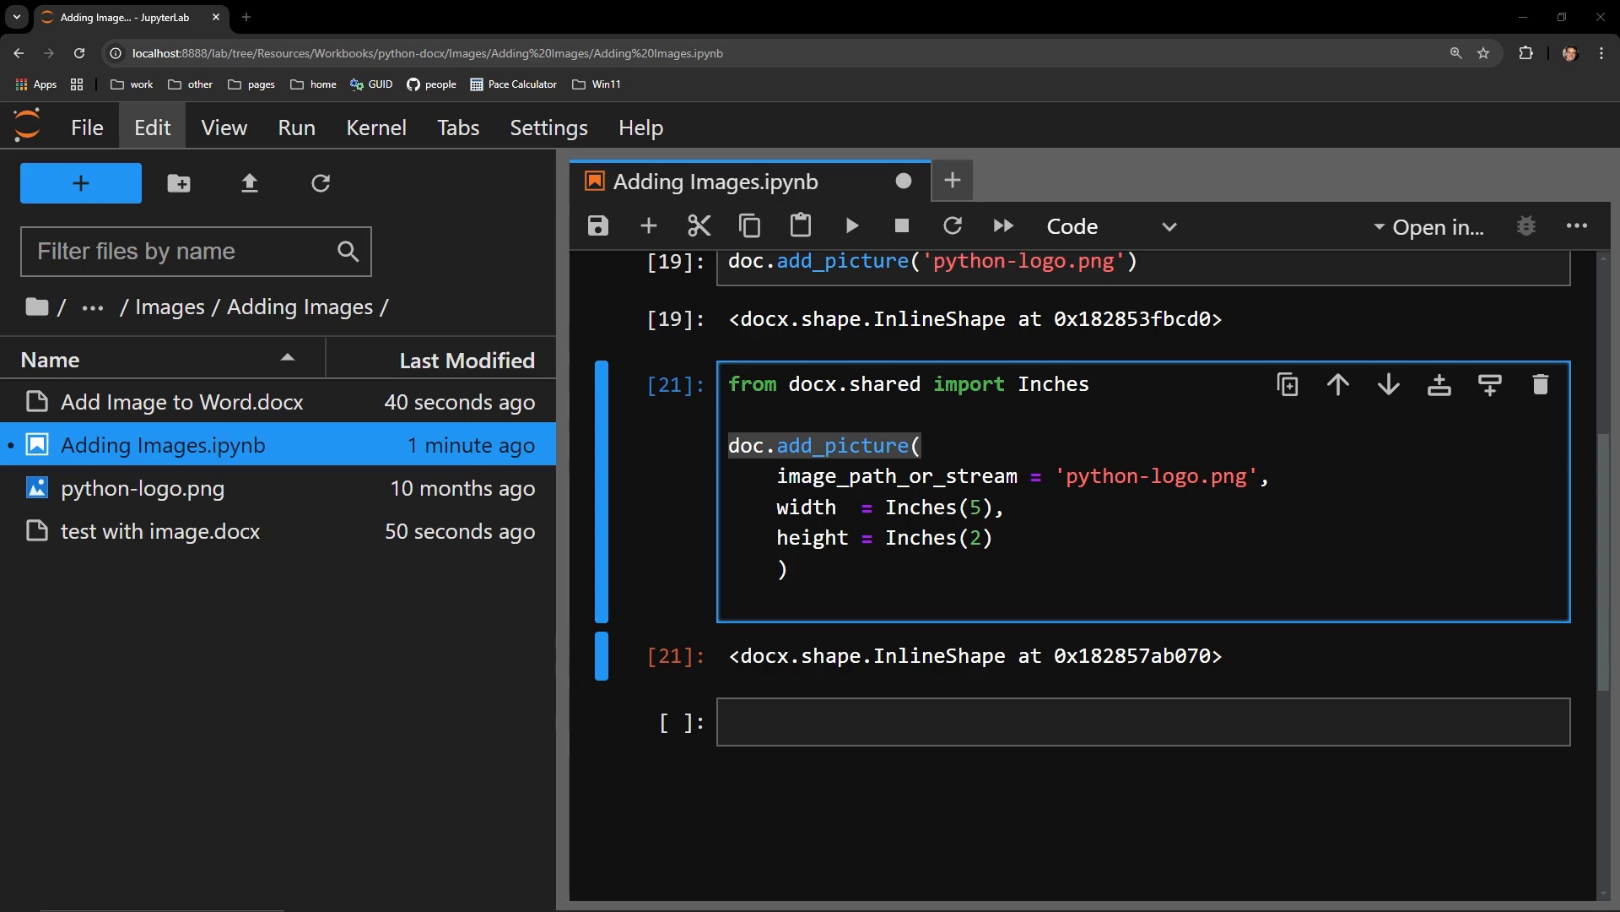